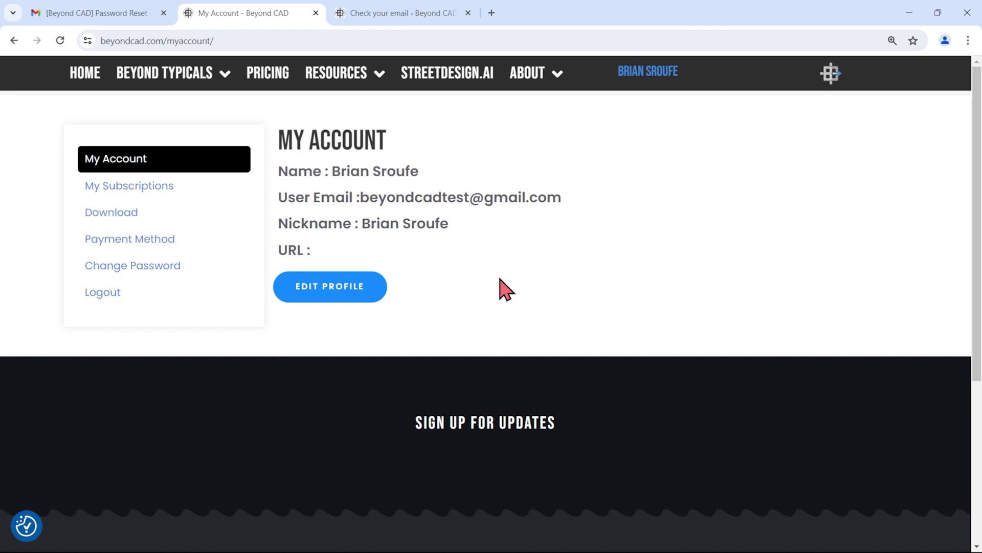
Open the Edit Profile form on My Account and scroll through the account details
left_click(329, 294)
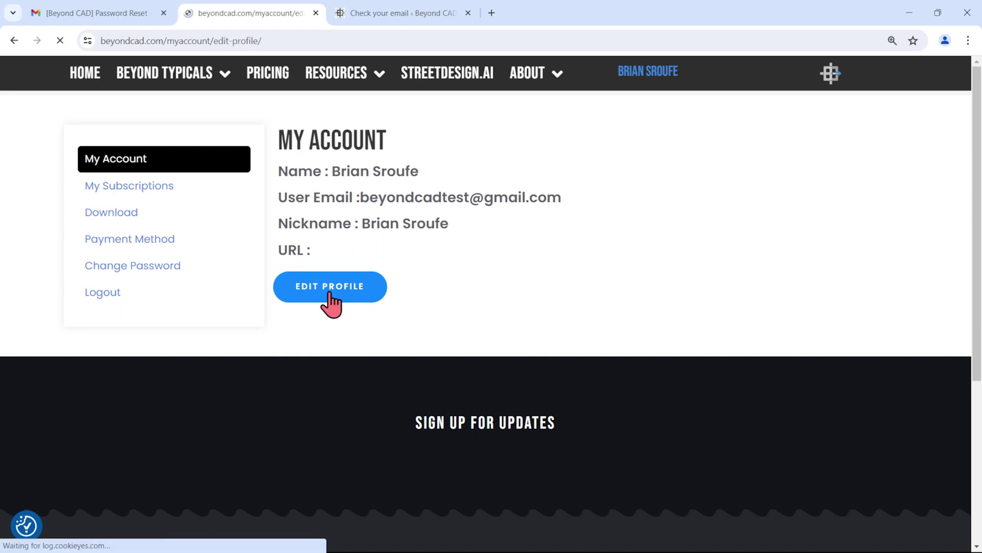
scroll(434, 367, "down", 1)
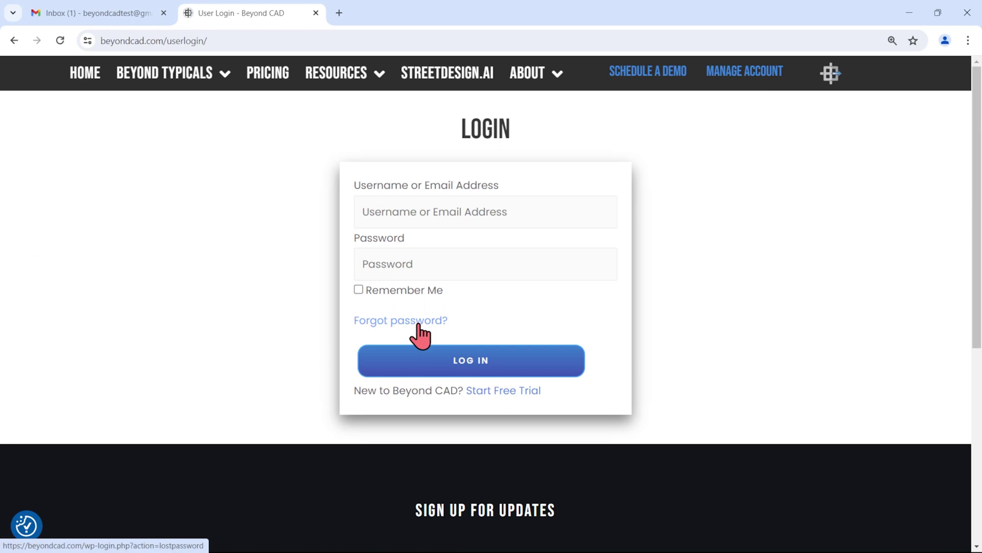
Enter the account email on the Lost Password page and request a password reset email
left_click(418, 326)
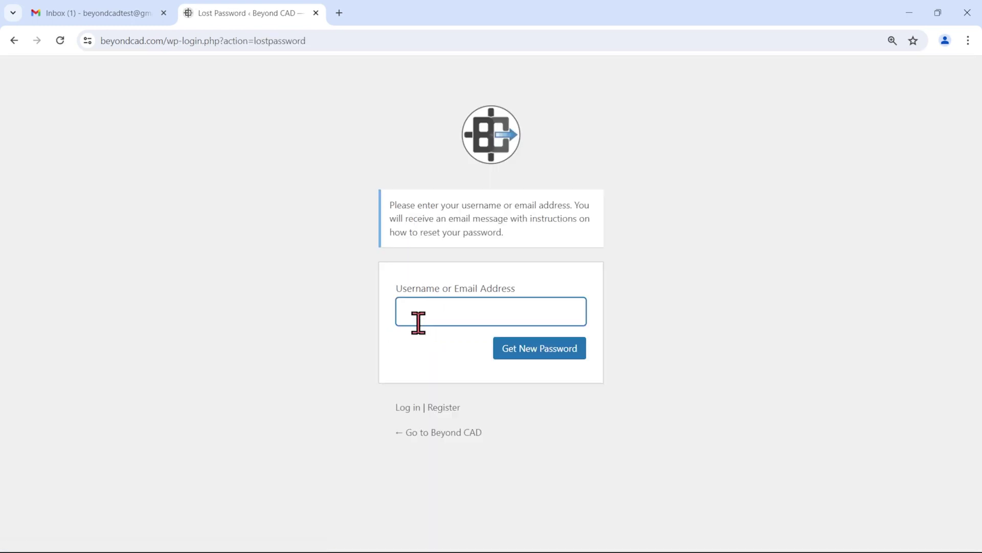
left_click(432, 312)
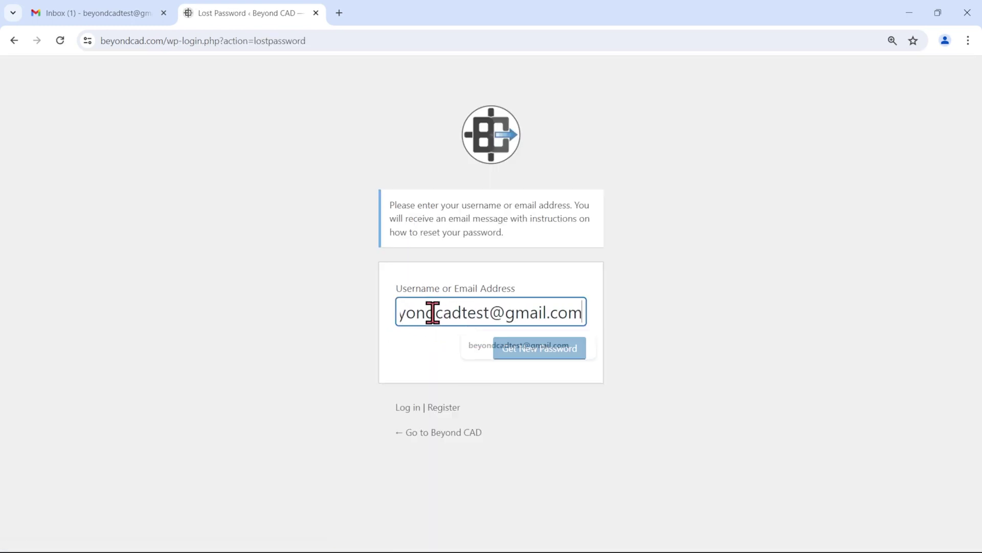
left_click(539, 353)
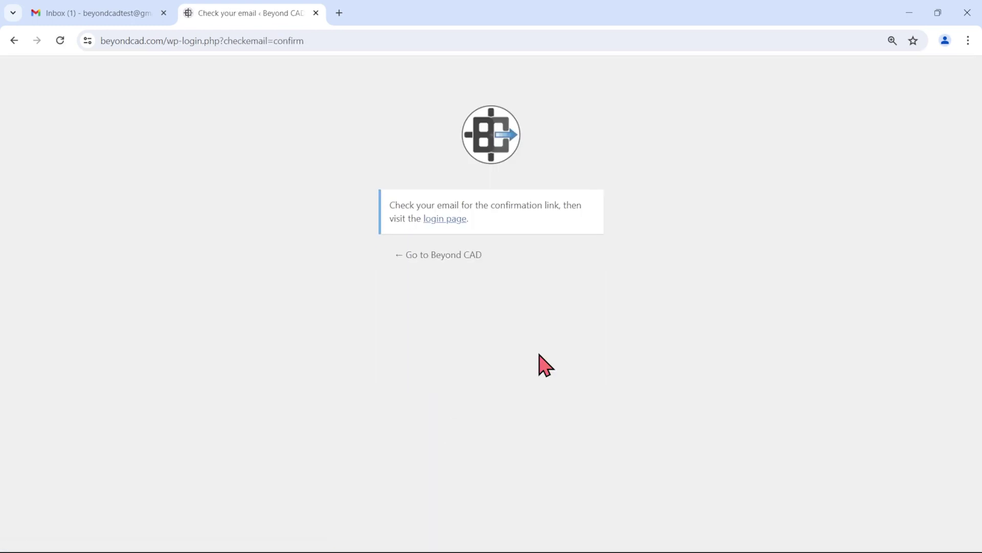
Set a new password from the emailed reset link, save it, and log back in
left_click(90, 15)
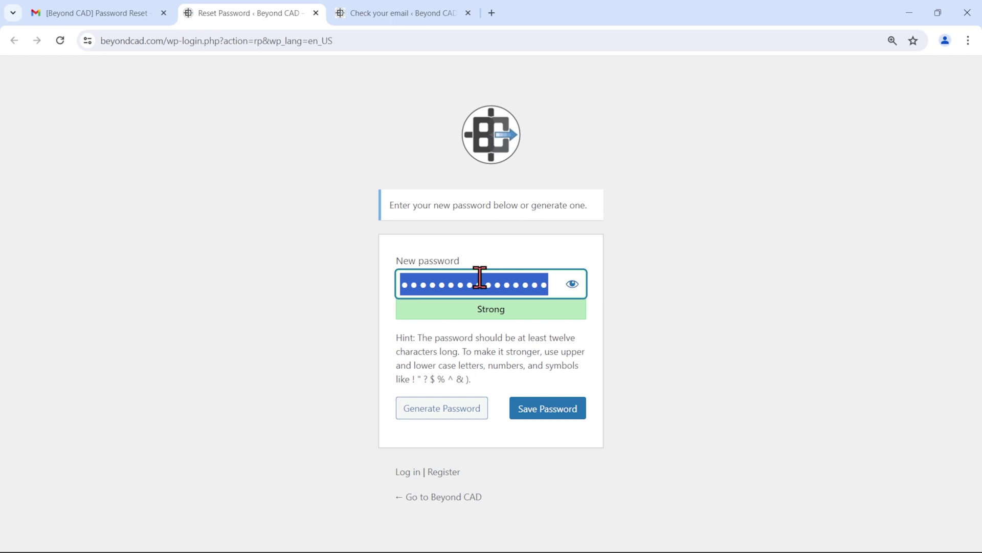
type("a")
key("ctrl+v")
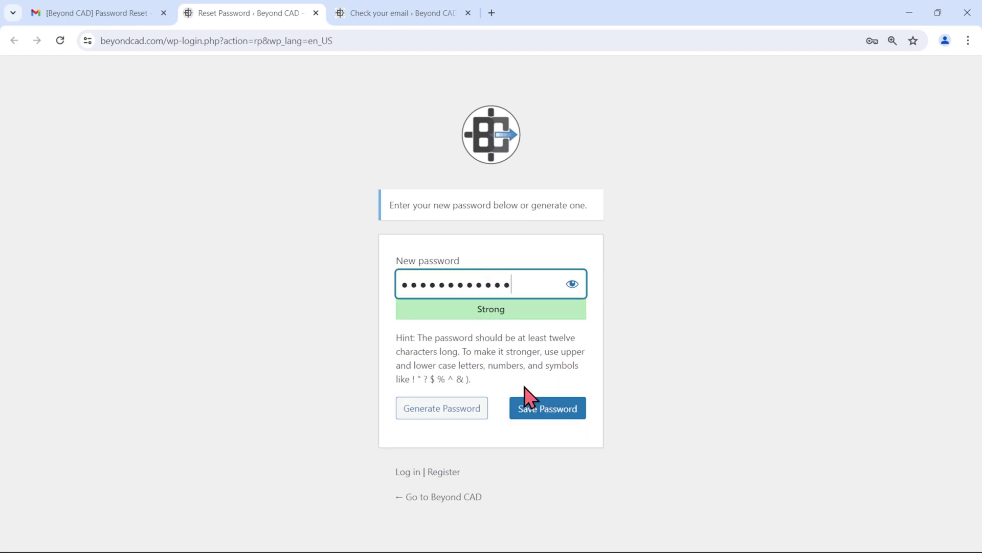
left_click(557, 417)
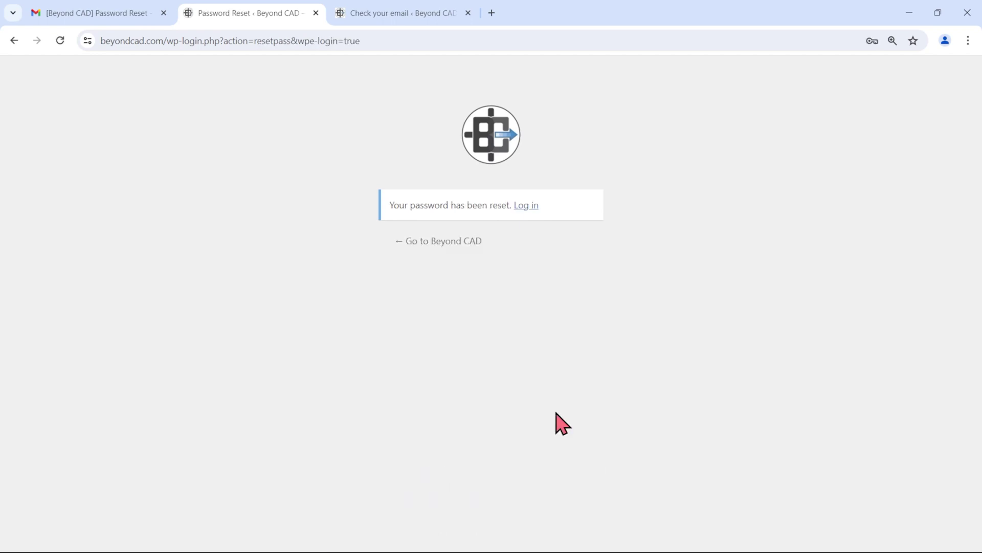
left_click(527, 205)
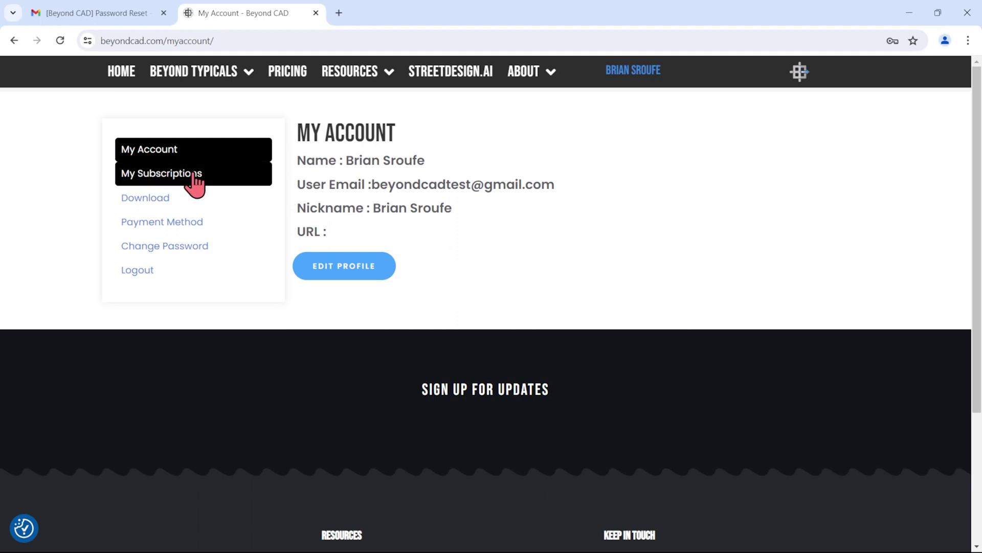
Copy the trial's Subscription ID from My Subscriptions and launch Beyond Typicals Cloud from its details
left_click(194, 175)
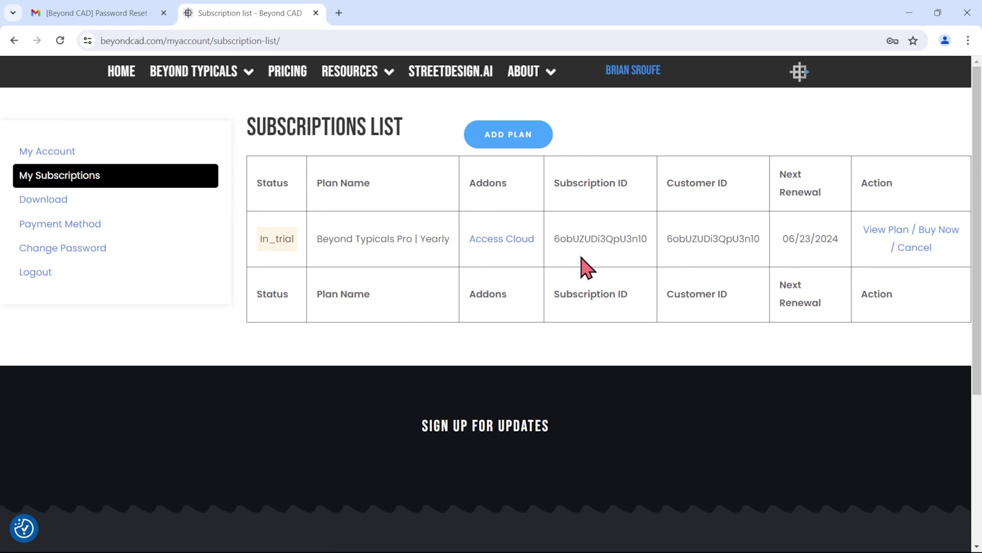
left_click_drag(556, 238, 652, 247)
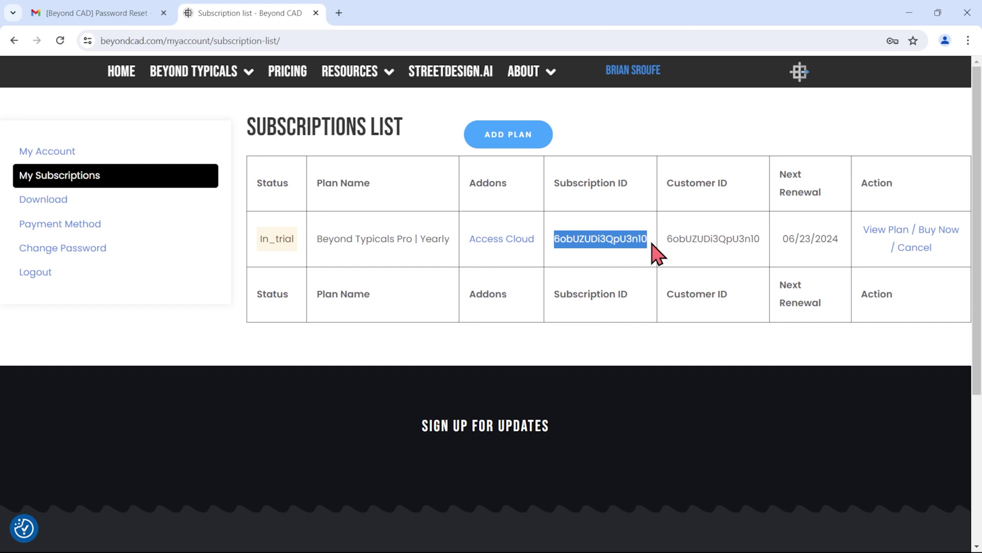
left_click(652, 244)
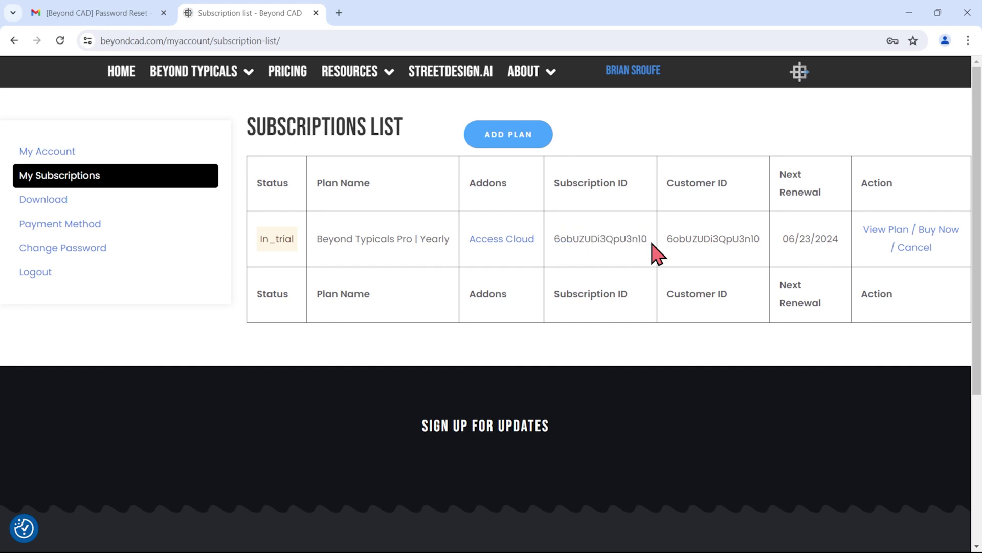
left_click(499, 244)
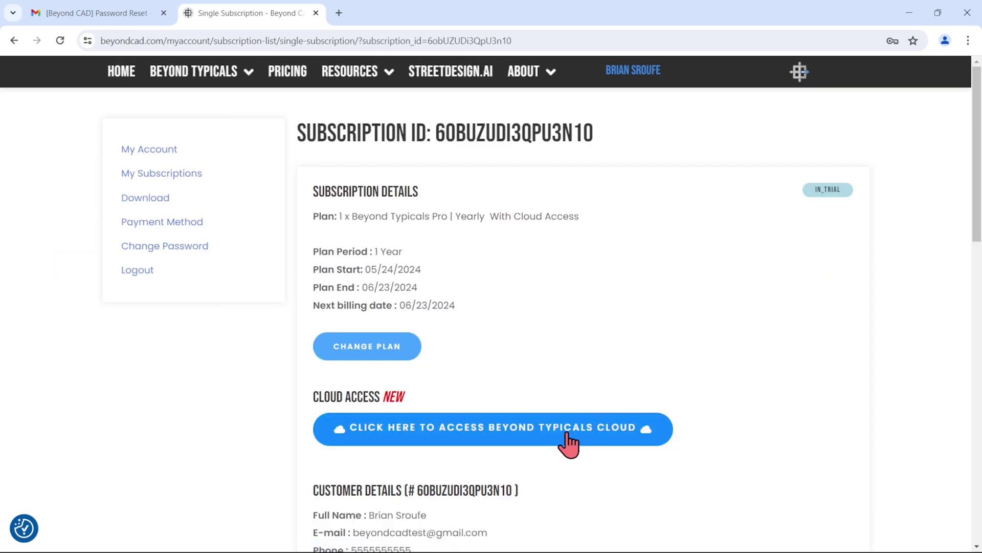
left_click(568, 438)
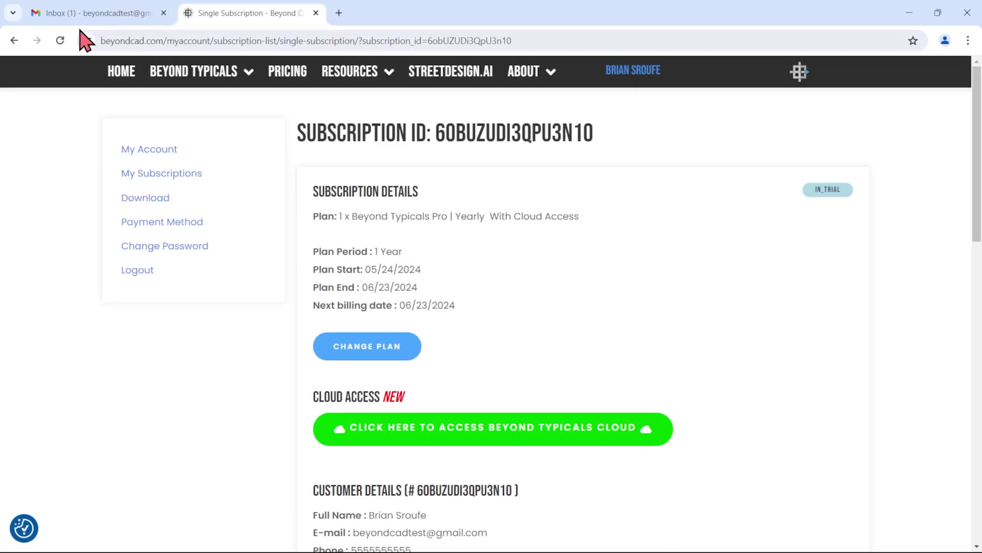
Open the 'Your Beyond Typicals 30-Day Trial' email in Gmail and select its Subscription ID
left_click(82, 15)
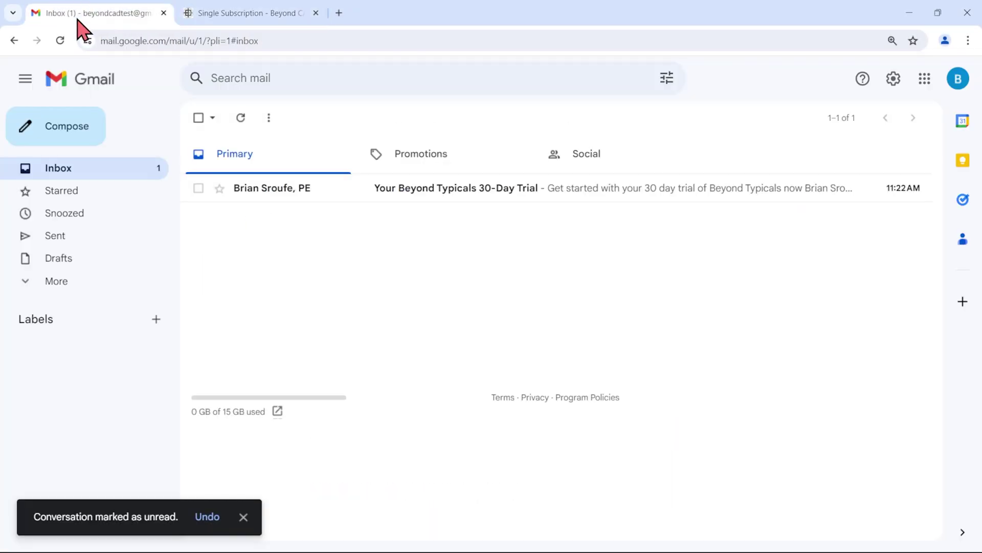
left_click(364, 196)
scroll(550, 281, "down", 7)
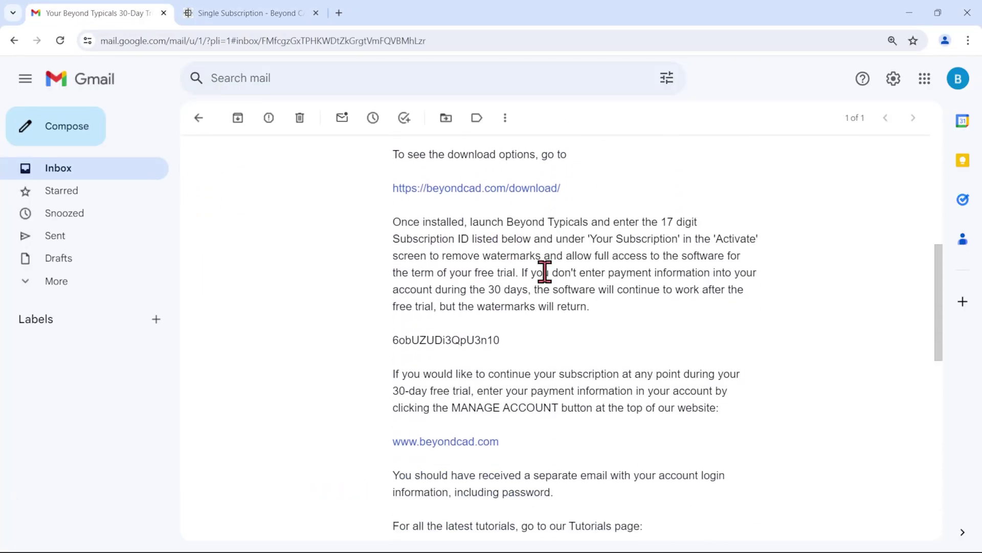
left_click_drag(392, 336, 522, 346)
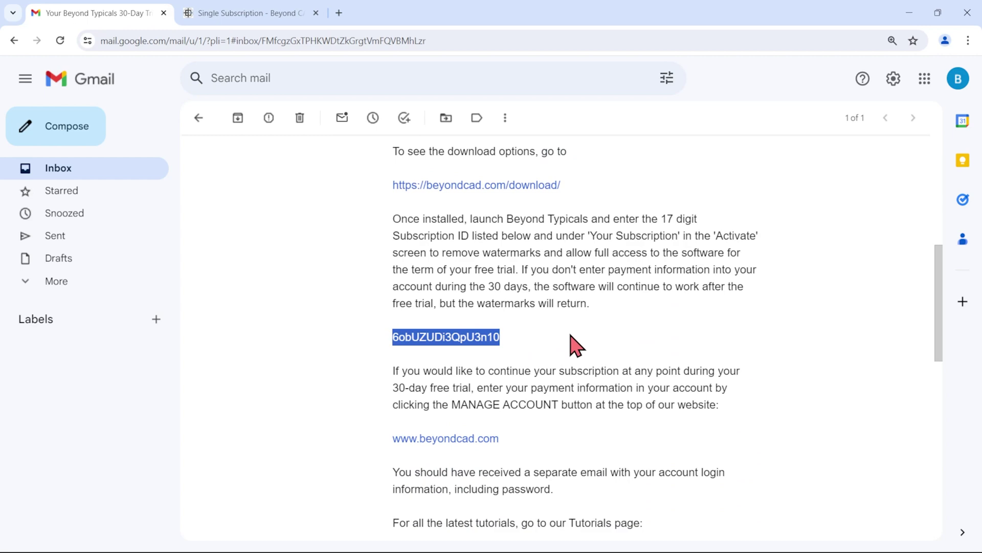
left_click(634, 348)
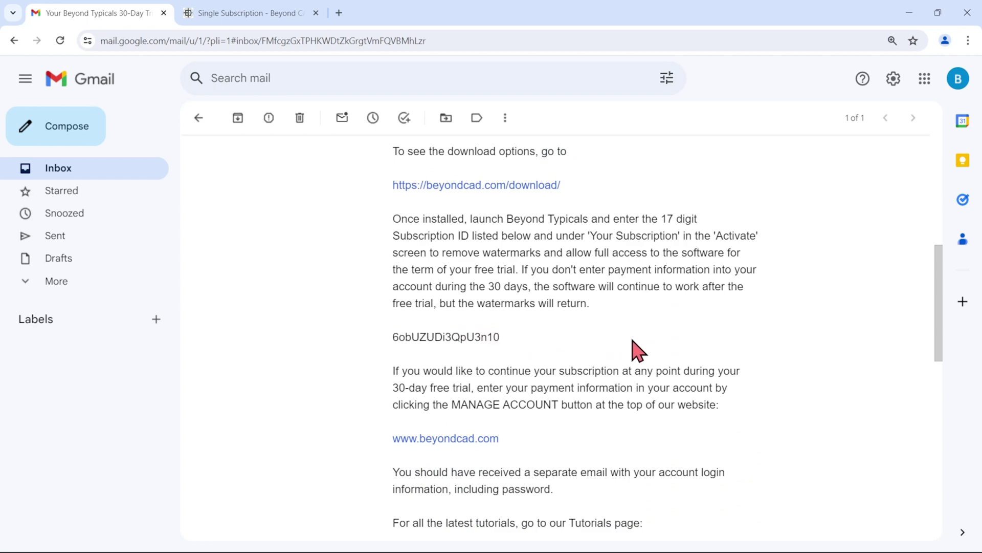
scroll(637, 351, "up", 7)
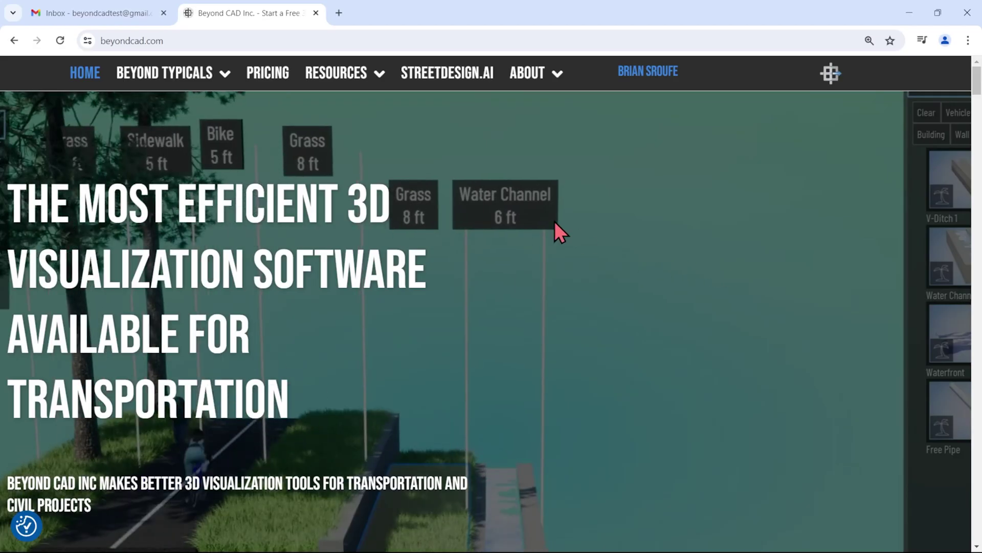
Go to Resources > Download and choose 'Beyond Typicals on Epic Games Launcher'
mouse_move(362, 73)
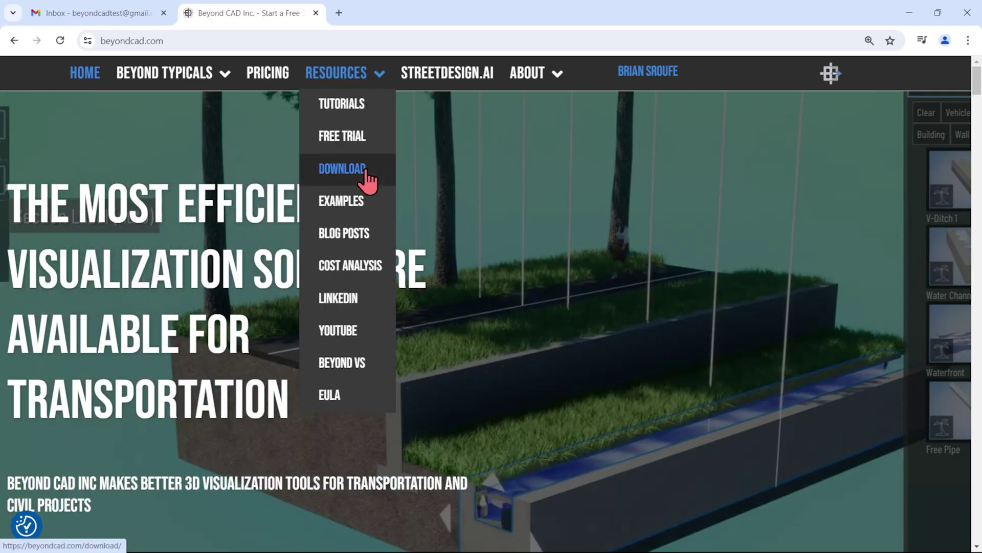
left_click(367, 170)
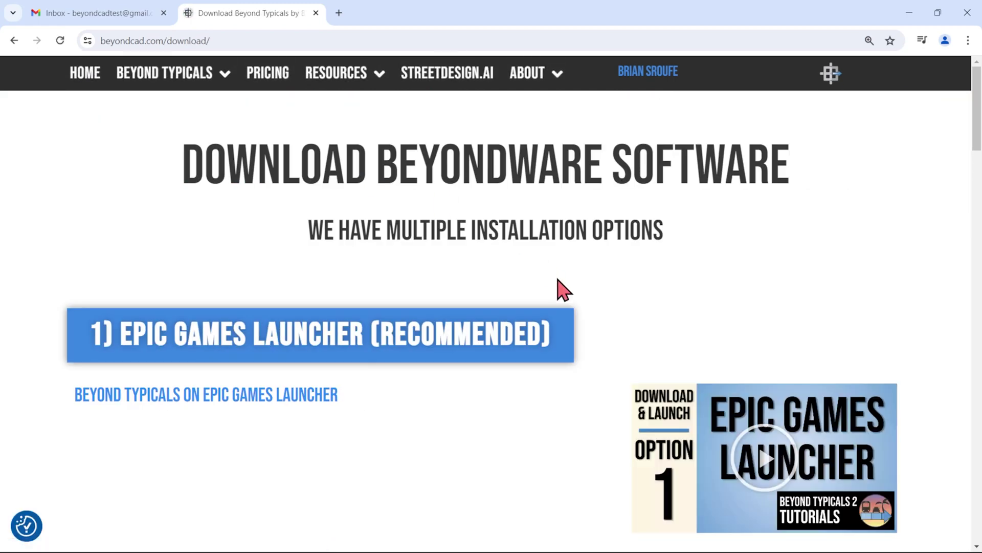
left_click(497, 361)
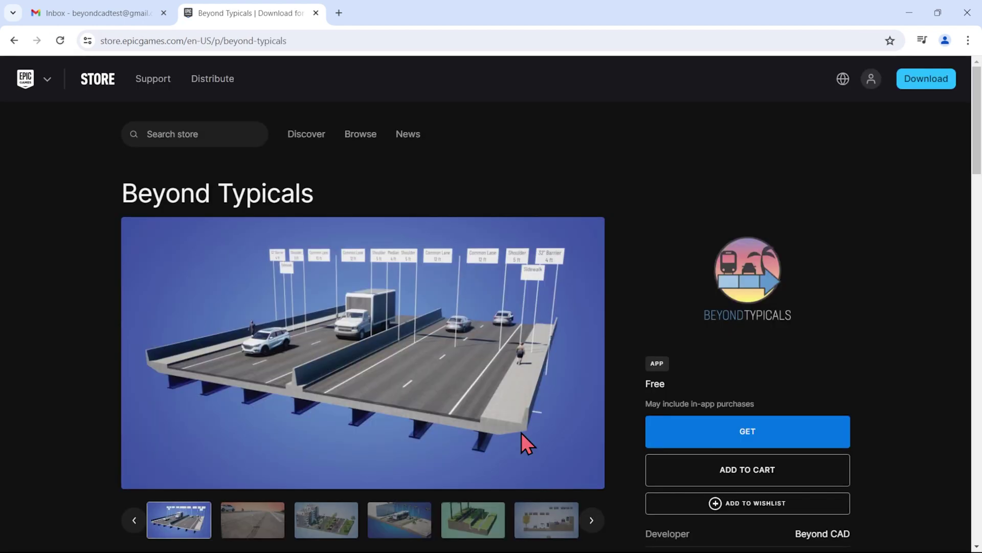
Download EpicInstaller-15.17.1.msi from the store header, run it, and install the launcher
left_click(934, 78)
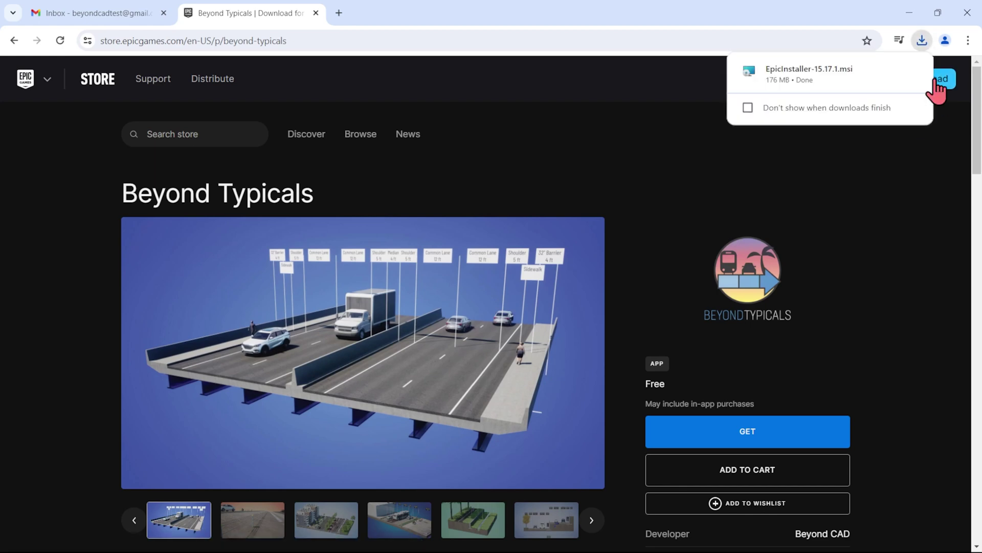
left_click(826, 74)
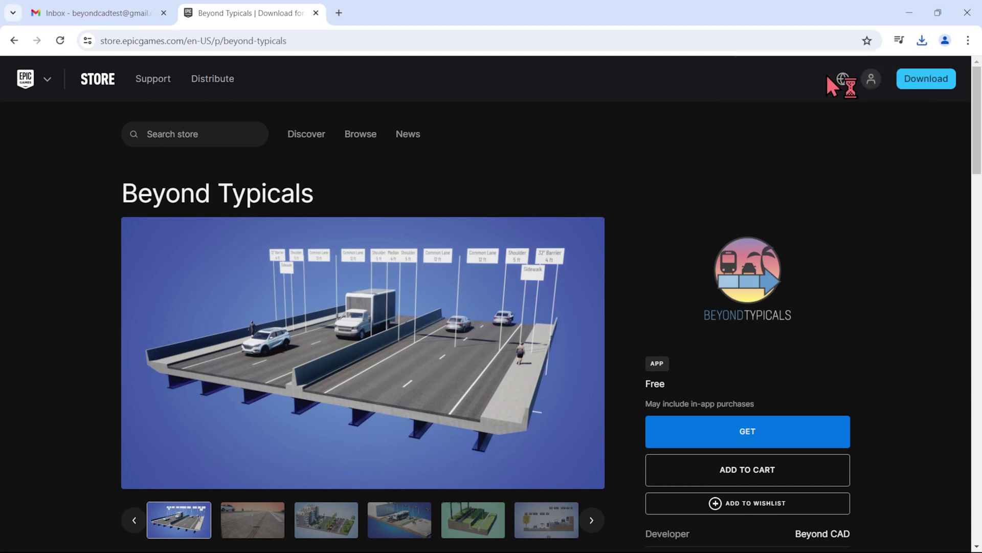
left_click(563, 382)
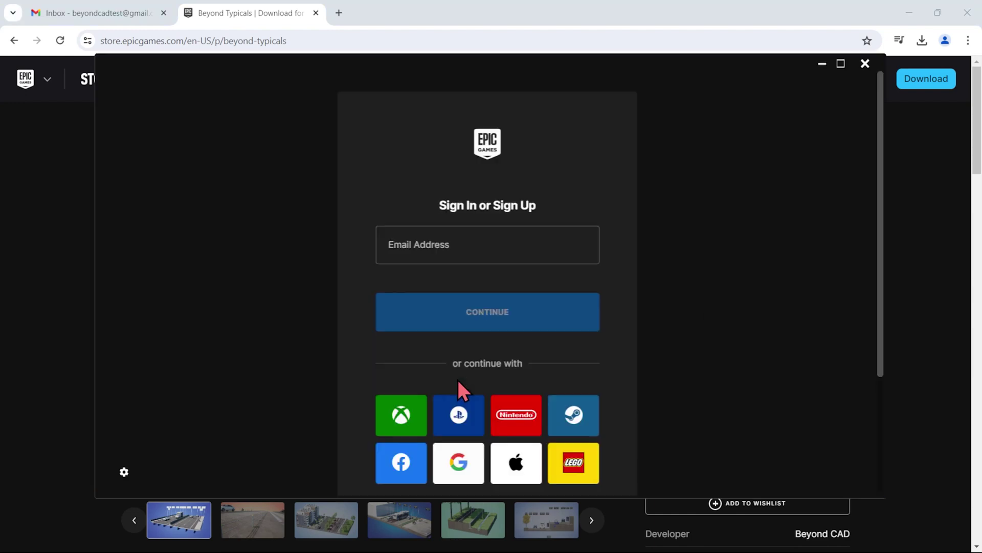
Maximize the launcher and start signing up with the account email address
left_click(840, 63)
left_click(492, 197)
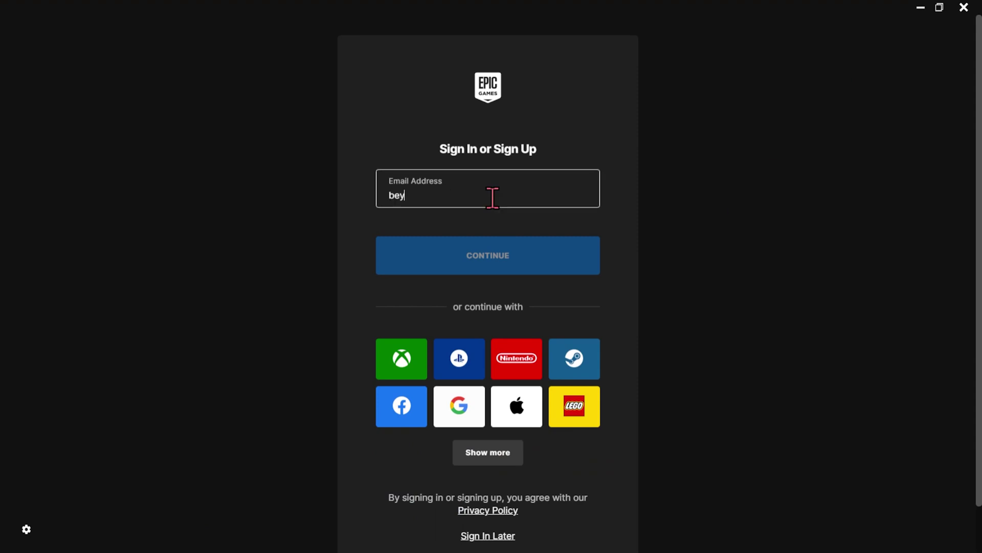
left_click(539, 266)
Fill in the user's first name, last name, display name and password, accept the terms, and submit
left_click(429, 297)
key("Tab")
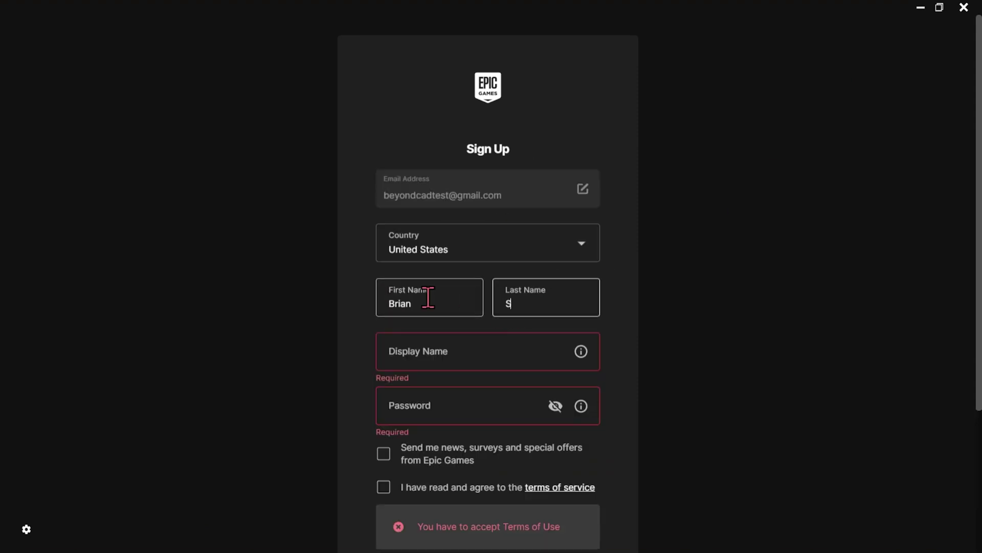
key("Tab")
type("BeyondCAD-Brian")
left_click(444, 391)
left_click(383, 486)
scroll(502, 471, "down", 3)
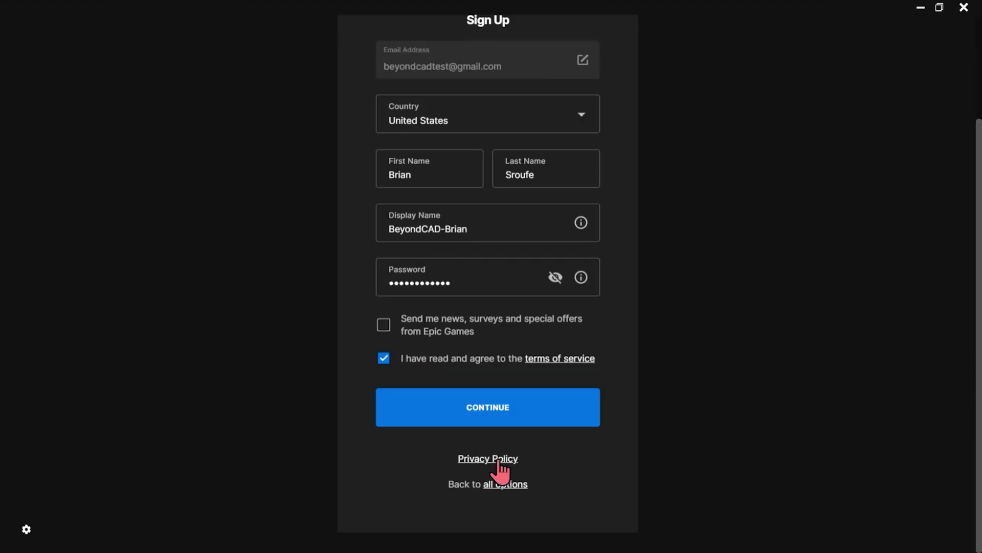
left_click(488, 405)
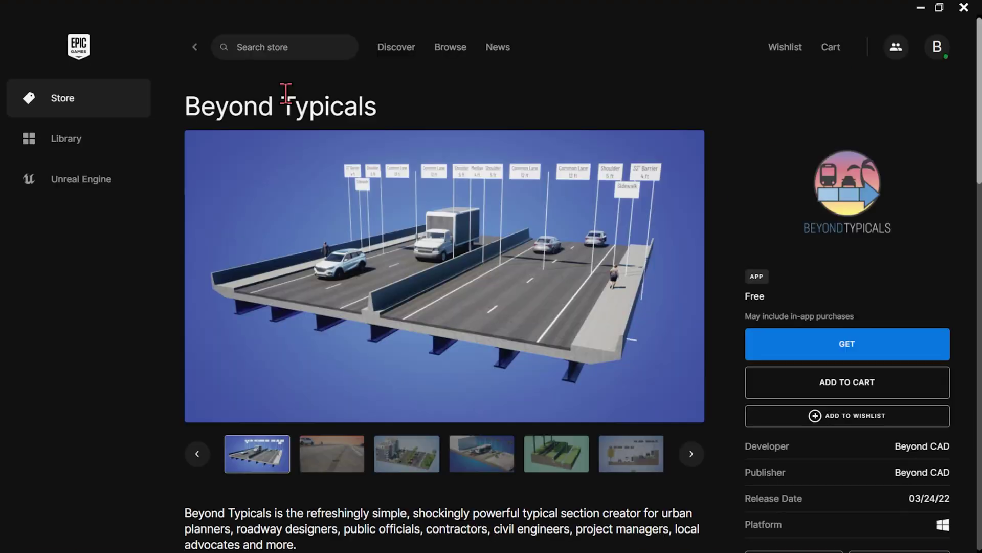
Get the free Beyond Typicals app and accept its license agreement
left_click(854, 348)
left_click(379, 457)
left_click(727, 457)
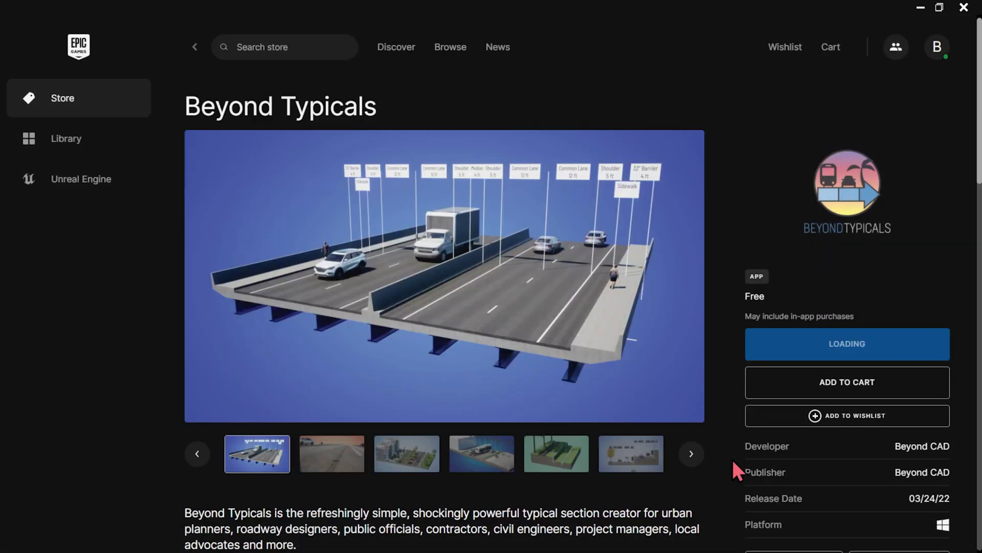
Install Beyond Typicals 3 to C:\Program Files\Epic Games and return to the Library
left_click(577, 406)
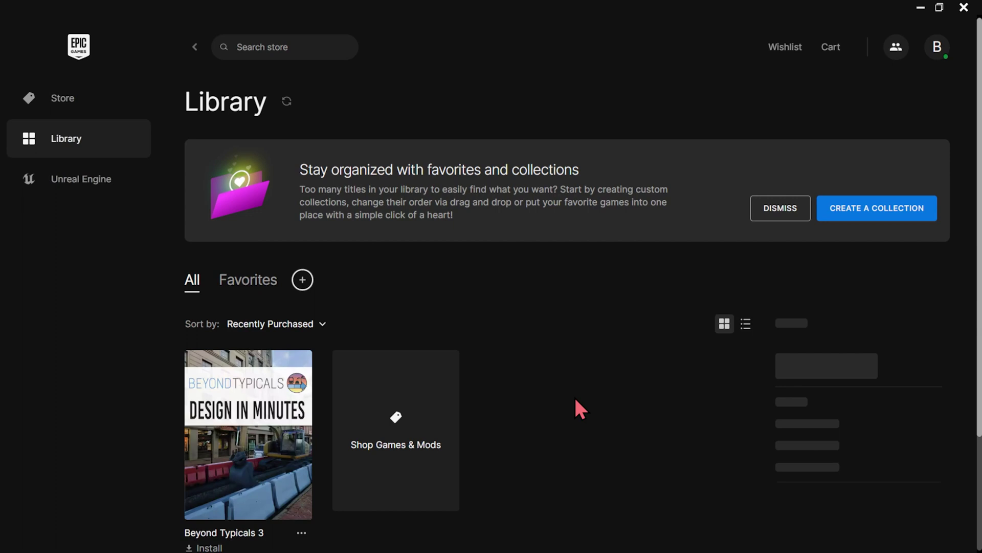
scroll(576, 400, "down", 2)
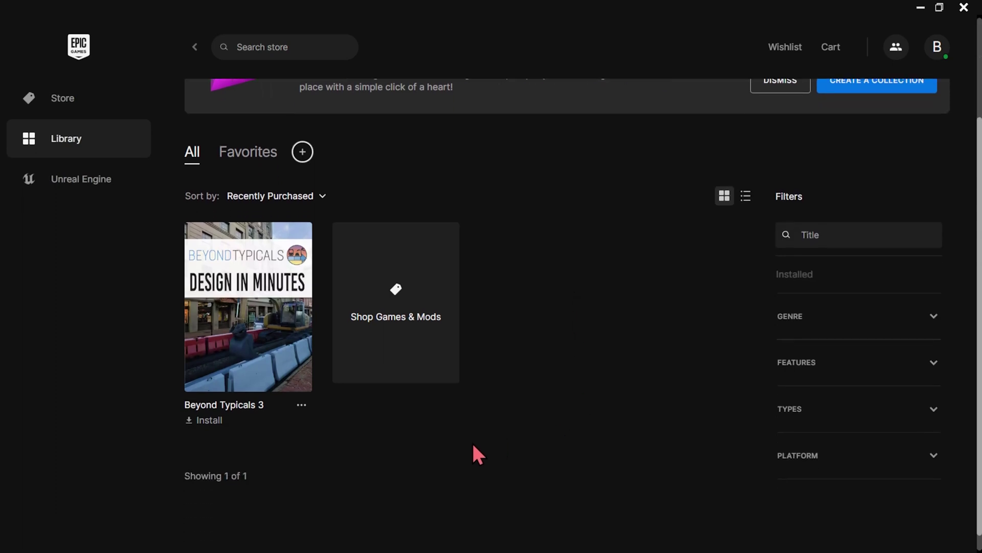
left_click(207, 421)
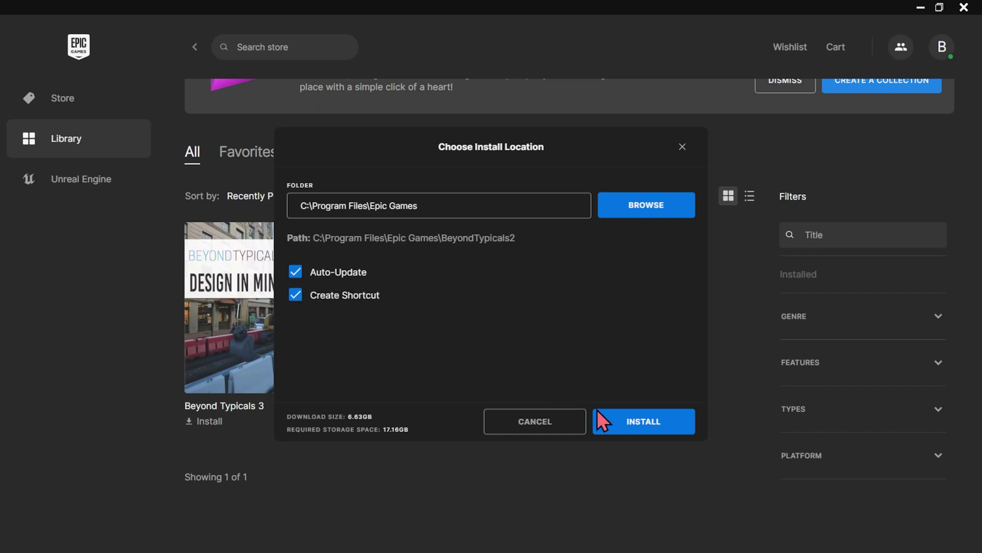
left_click(648, 430)
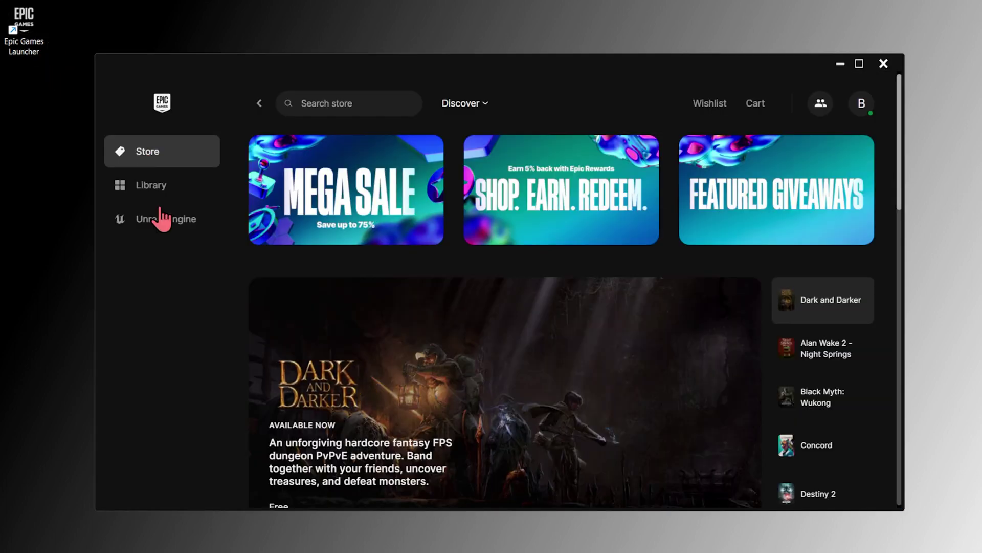
left_click(156, 192)
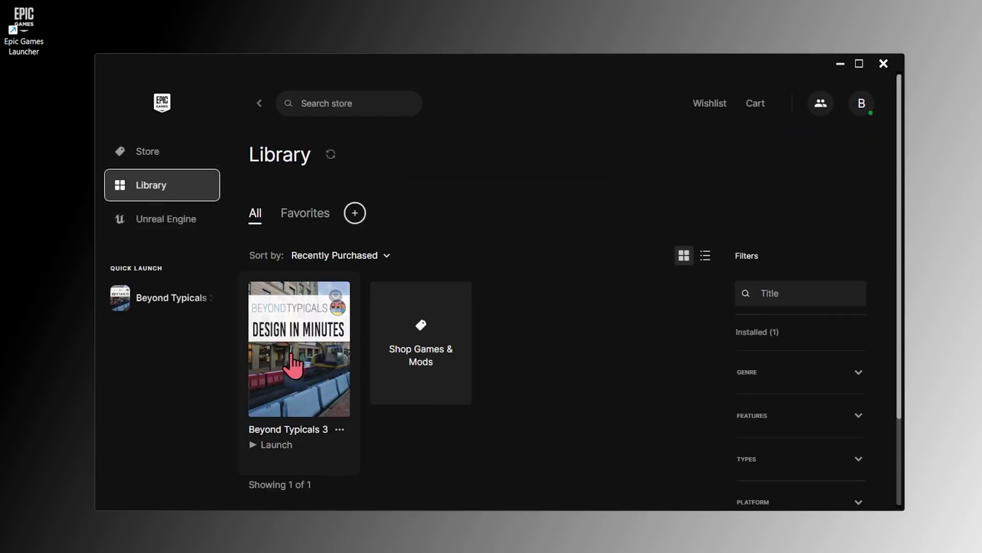
Launch Beyond Typicals 3, paste the subscription ID to log in, and close the Welcome panel
left_click(295, 356)
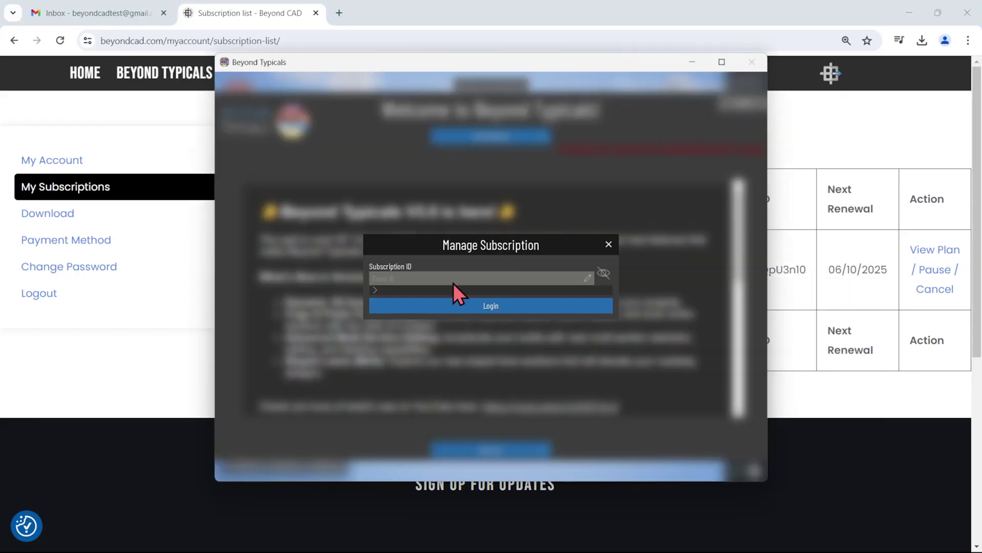
right_click(452, 283)
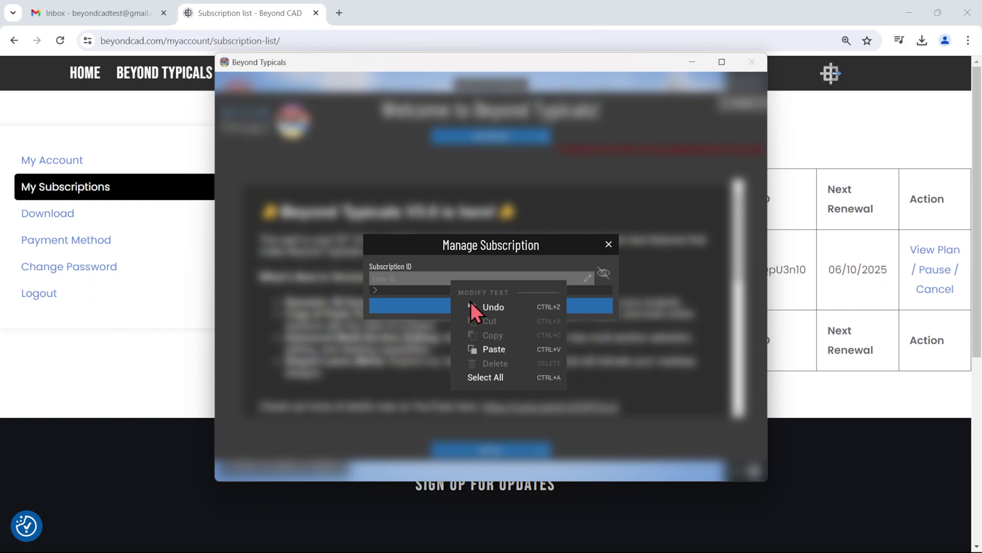
left_click(496, 346)
left_click(492, 308)
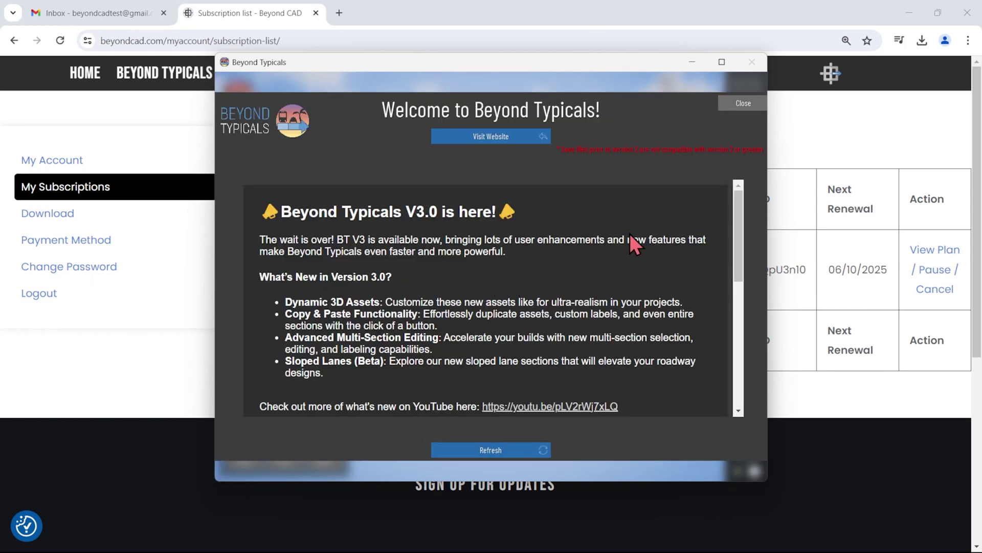
left_click(742, 104)
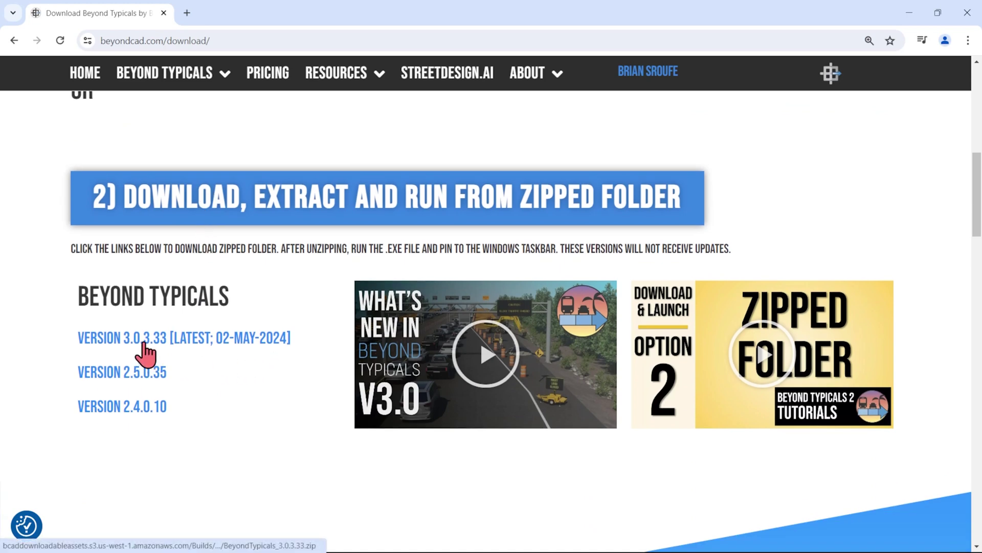
Download BeyondTypicals_3.0.3.33.zip from the VERSION 3.0.3.33 link and check its progress
left_click(144, 341)
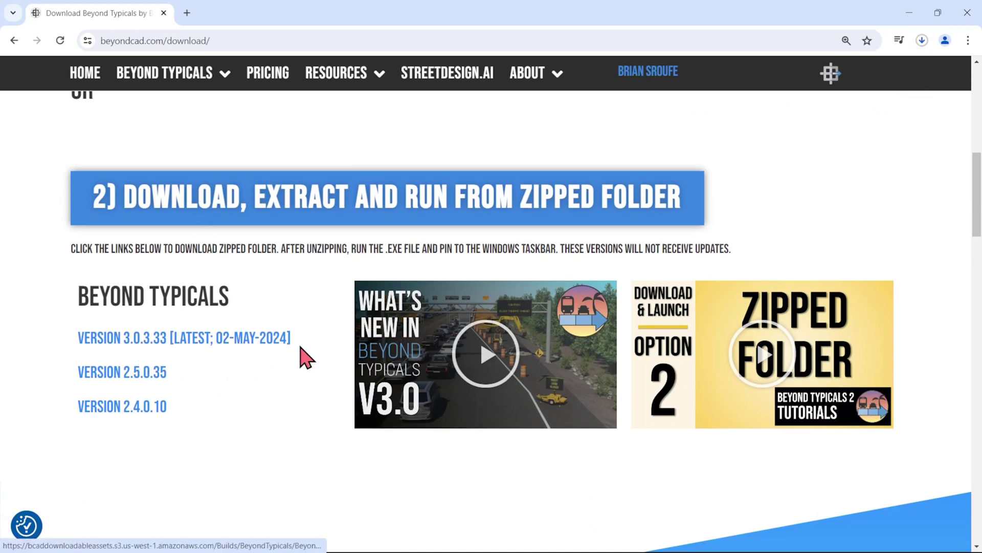
left_click(922, 40)
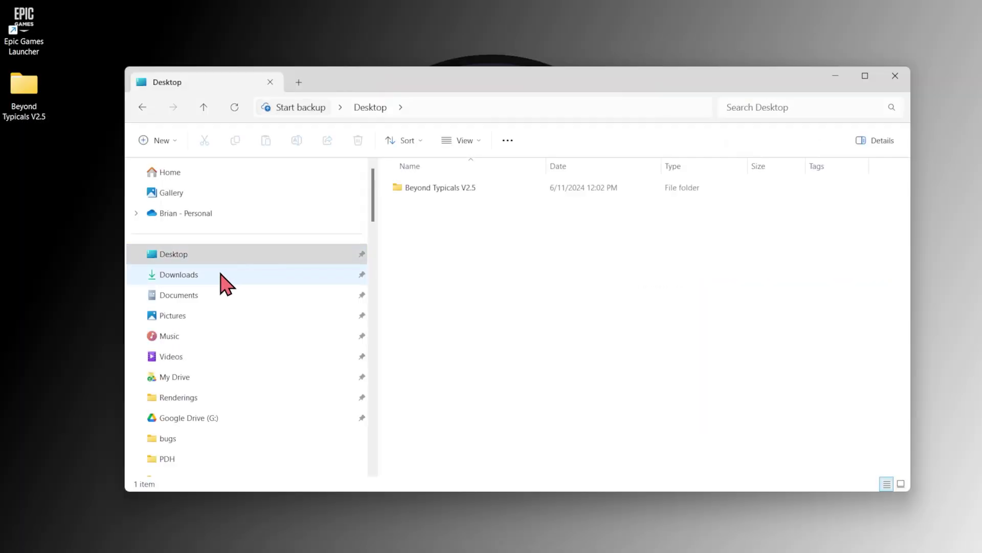
Start Extract All on the BeyondTypicals_3.0.3.33 zip in Downloads and browse for a destination
left_click(220, 275)
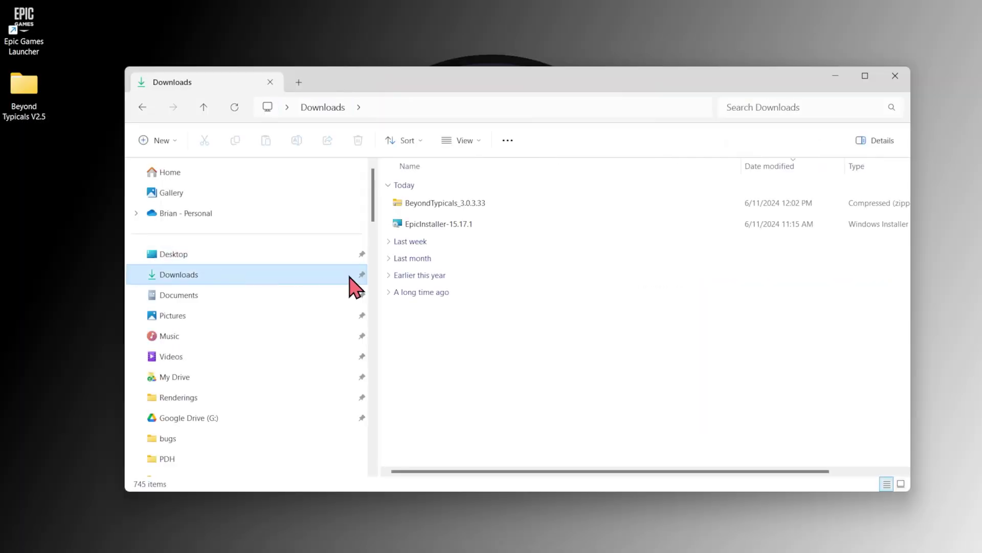
left_click(469, 204)
right_click(508, 211)
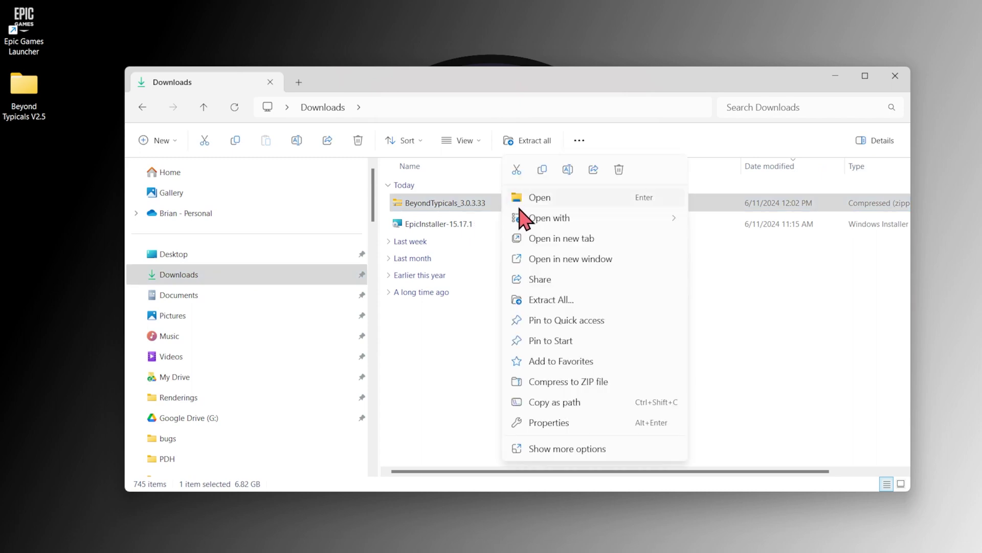
left_click(571, 301)
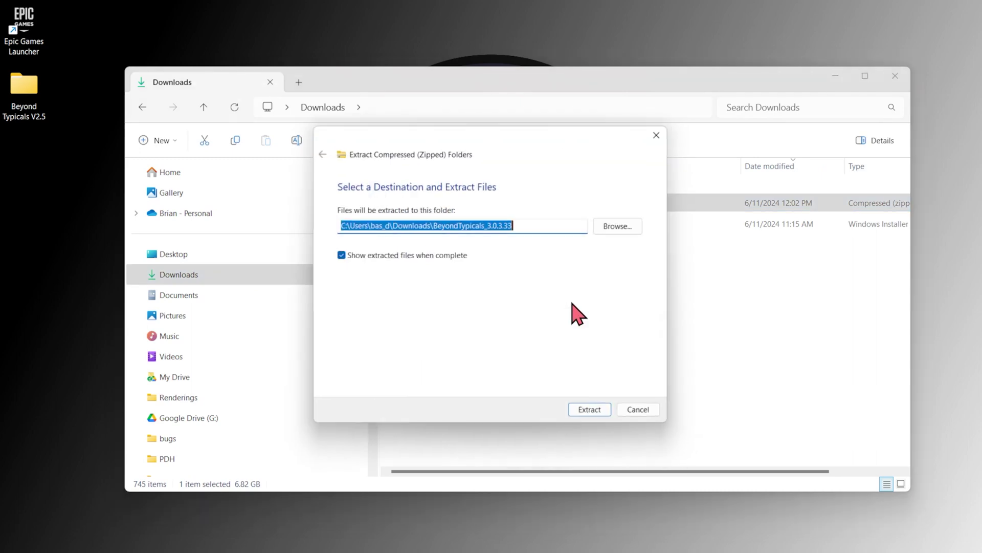
left_click(624, 226)
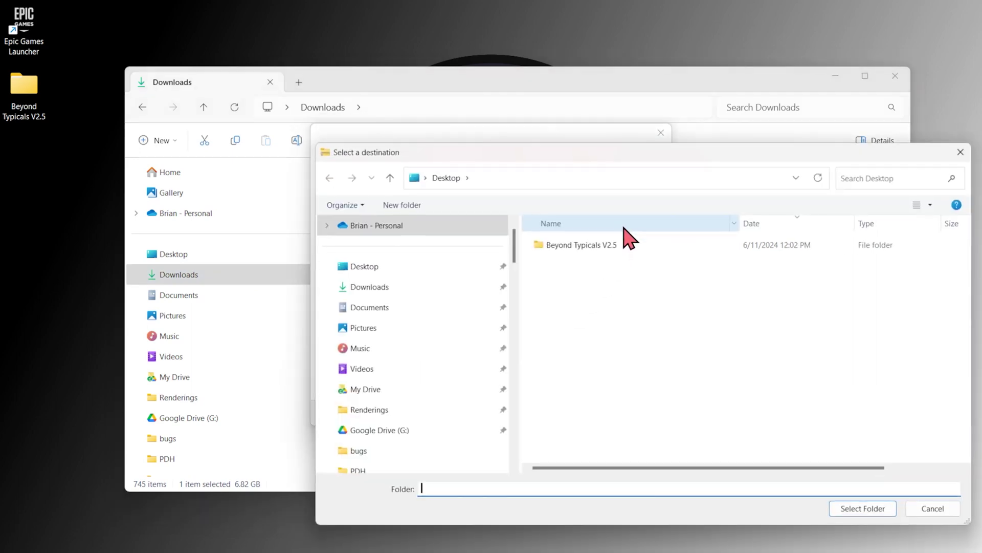
Create a Desktop folder named 'Beyond Typicals V3.0' and extract the zip into it
left_click(404, 205)
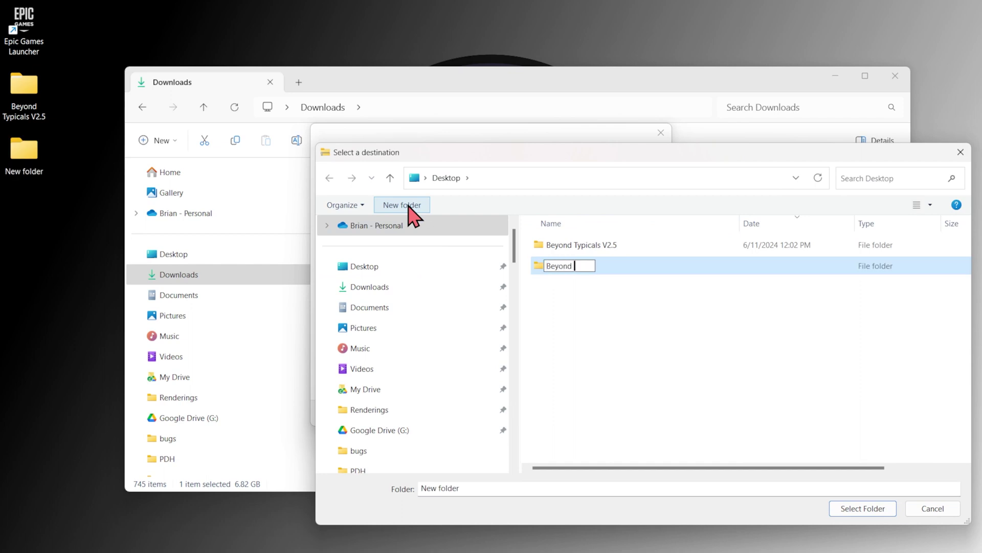
type("Beyond Typicals V3.0")
key("Return")
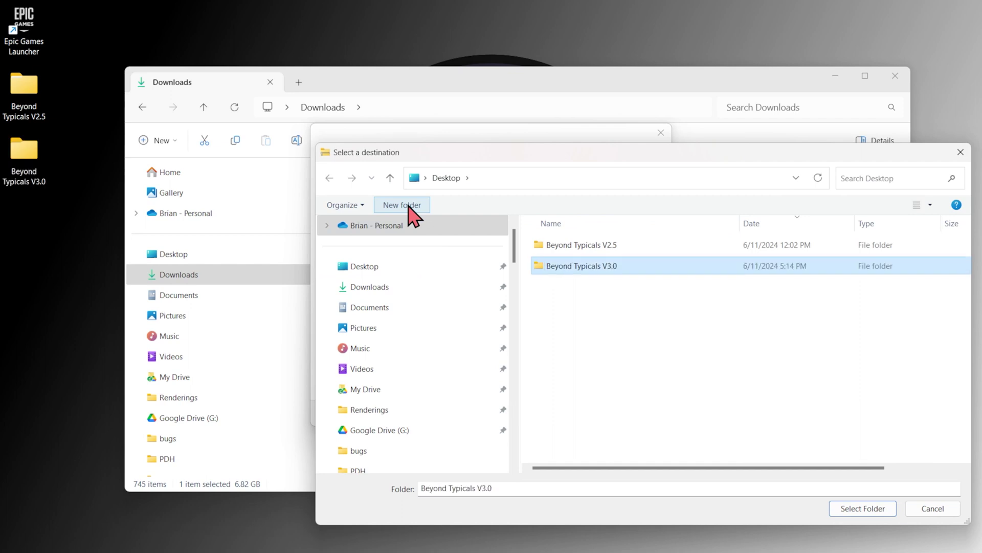
left_click(863, 508)
left_click(863, 508)
left_click(591, 413)
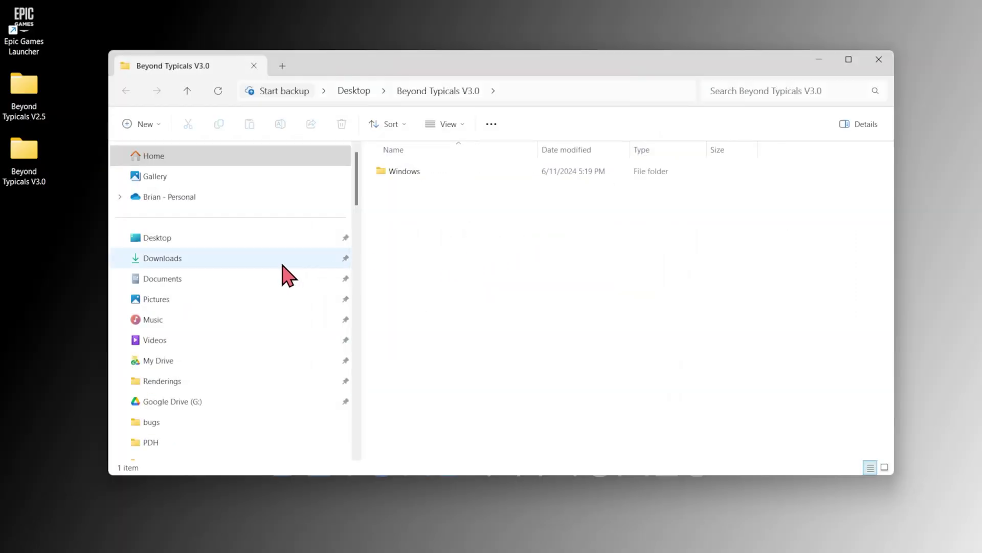
Delete the downloaded BeyondTypicals_3.0.3.33 zip from Downloads
left_click(231, 264)
right_click(456, 188)
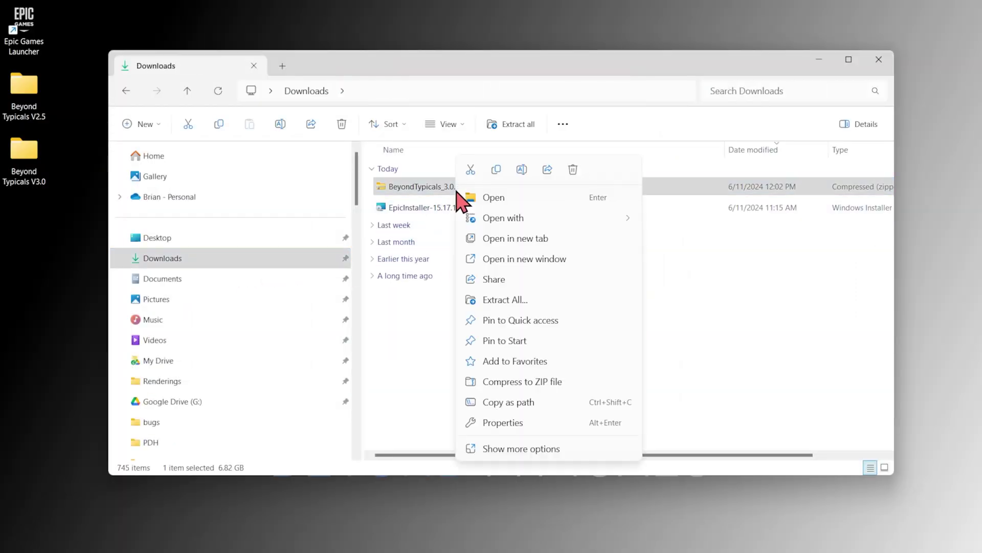
left_click(573, 170)
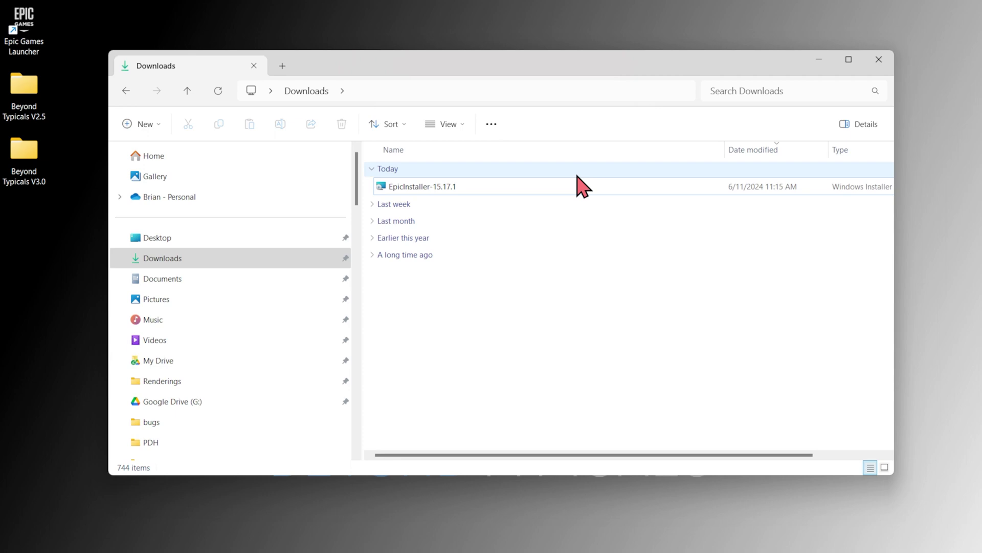
Delete the old Beyond Typicals V2.5 folder from the Desktop
left_click(217, 239)
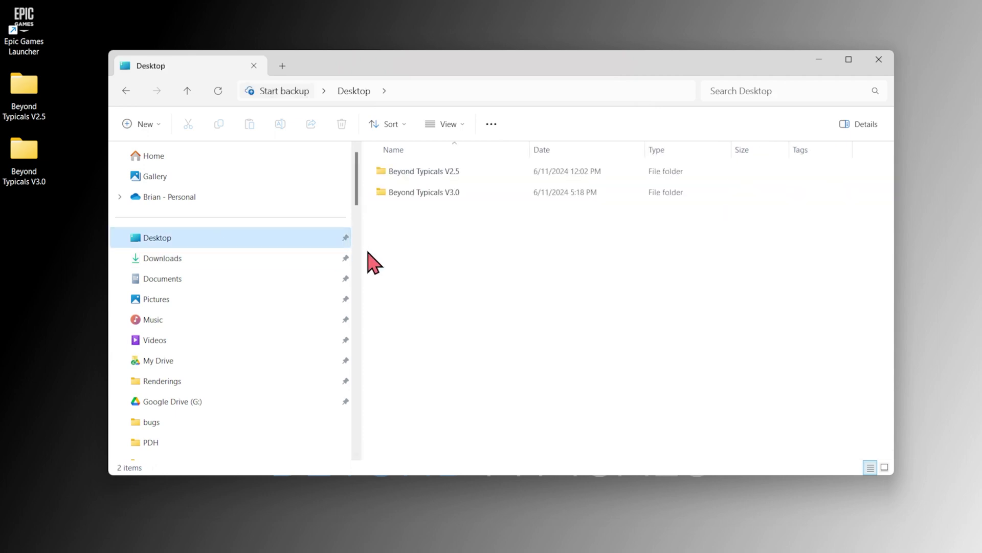
right_click(460, 176)
left_click(549, 188)
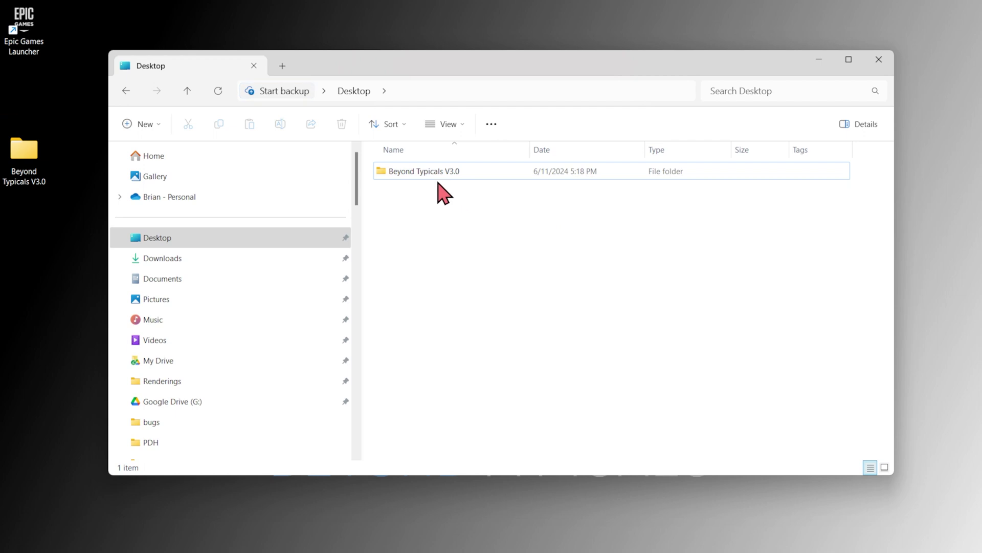
Launch TypicalSection3D from Beyond Typicals V3.0 > Windows, choosing Run anyway at the warning
double_click(438, 180)
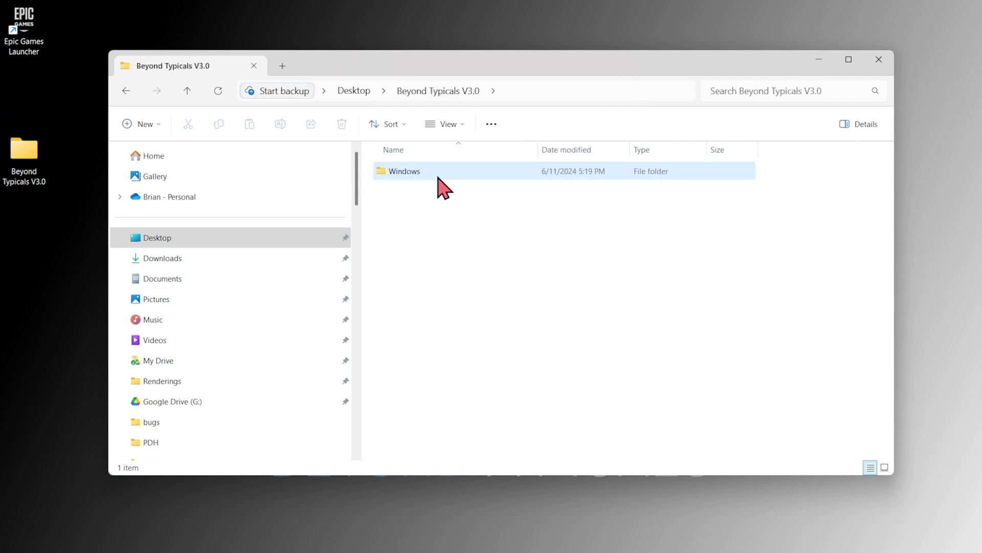
double_click(438, 177)
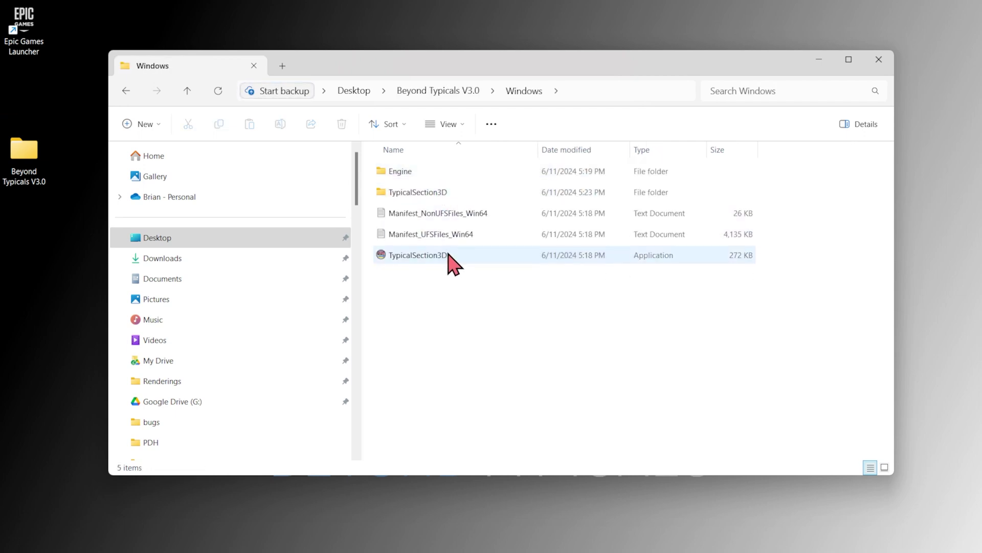
double_click(449, 255)
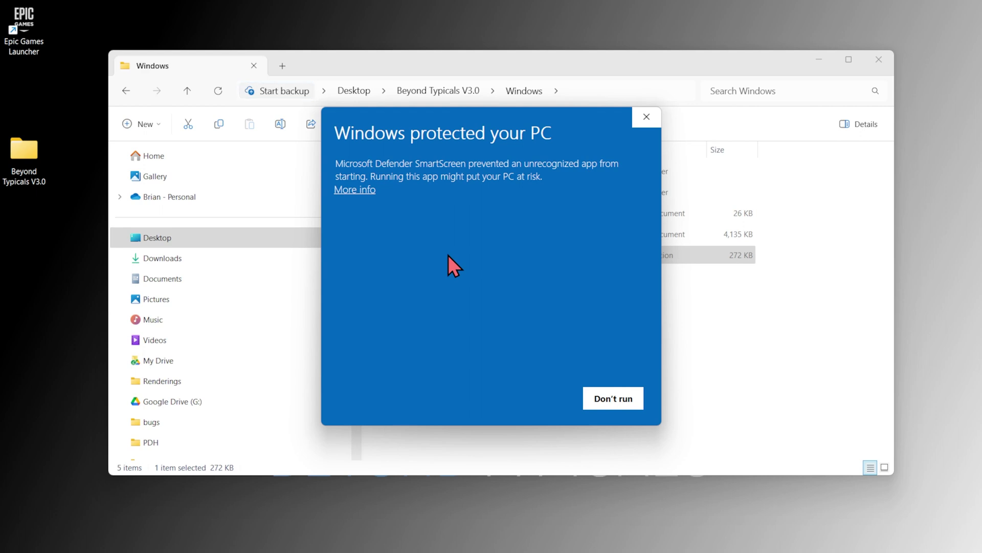
left_click(361, 192)
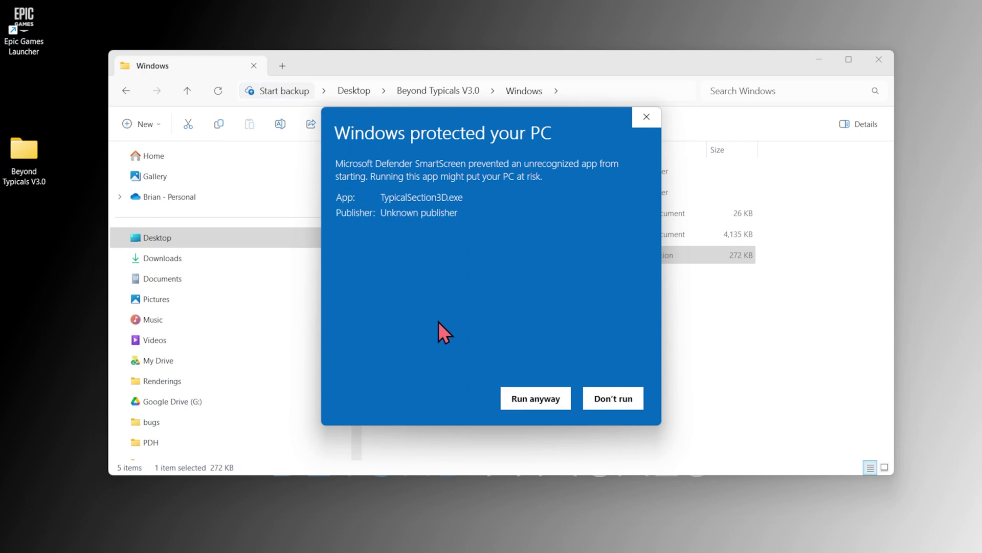
left_click(526, 399)
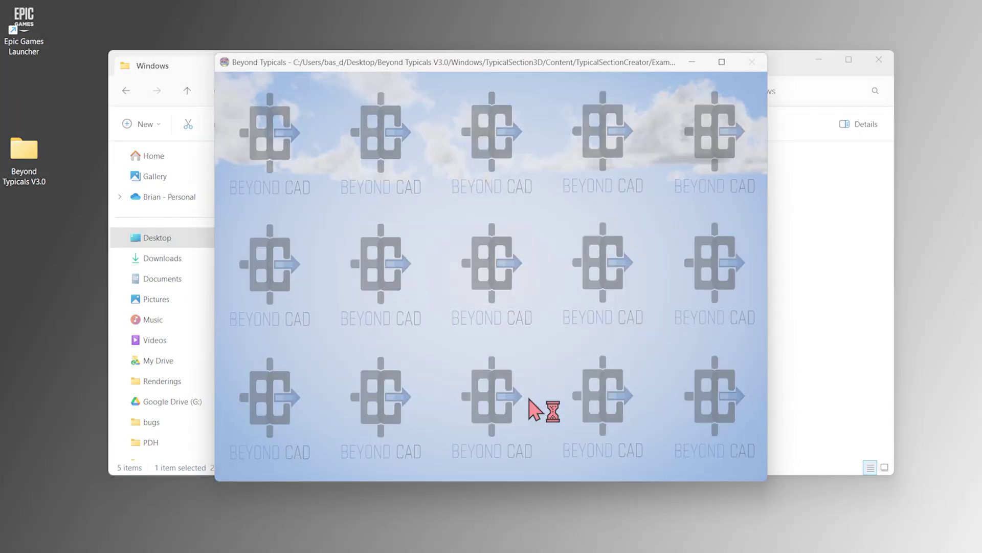
Create a TypicalSection3D shortcut and place it on the desktop
right_click(428, 257)
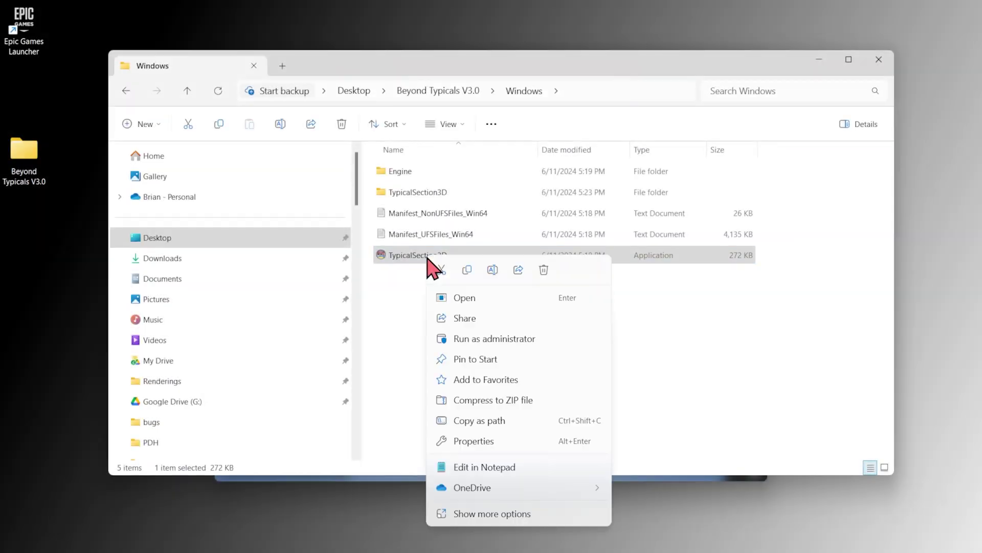
left_click(493, 513)
left_click(463, 492)
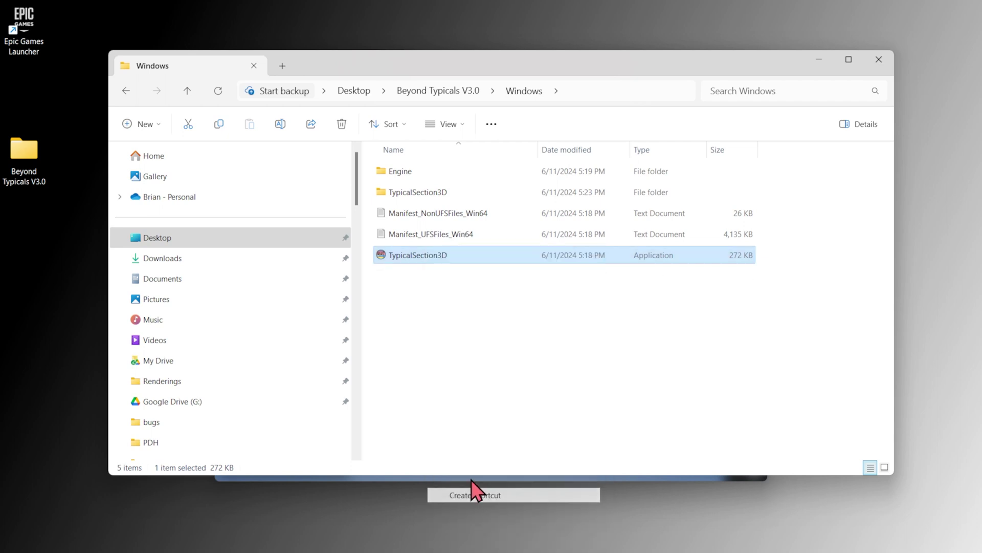
left_click_drag(425, 256, 31, 102)
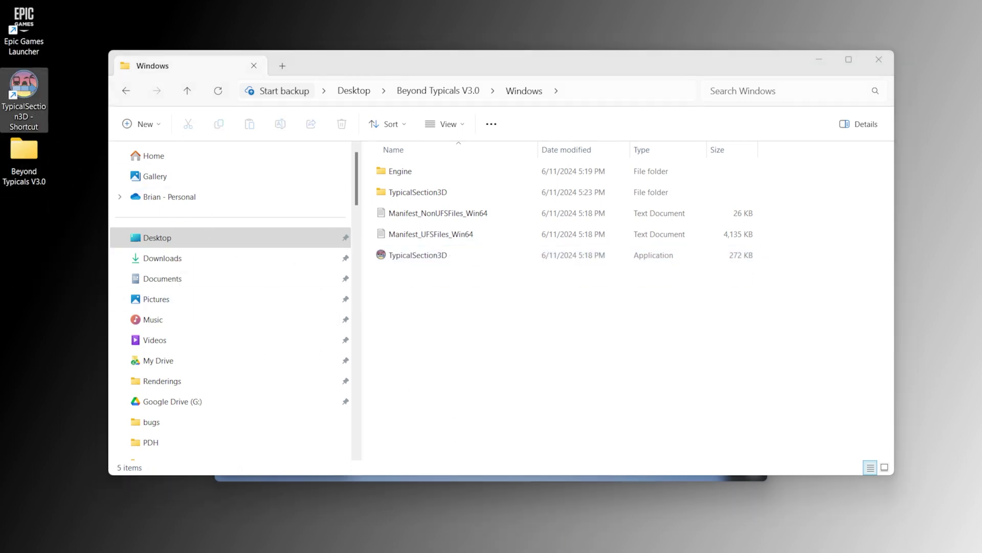
right_click(600, 535)
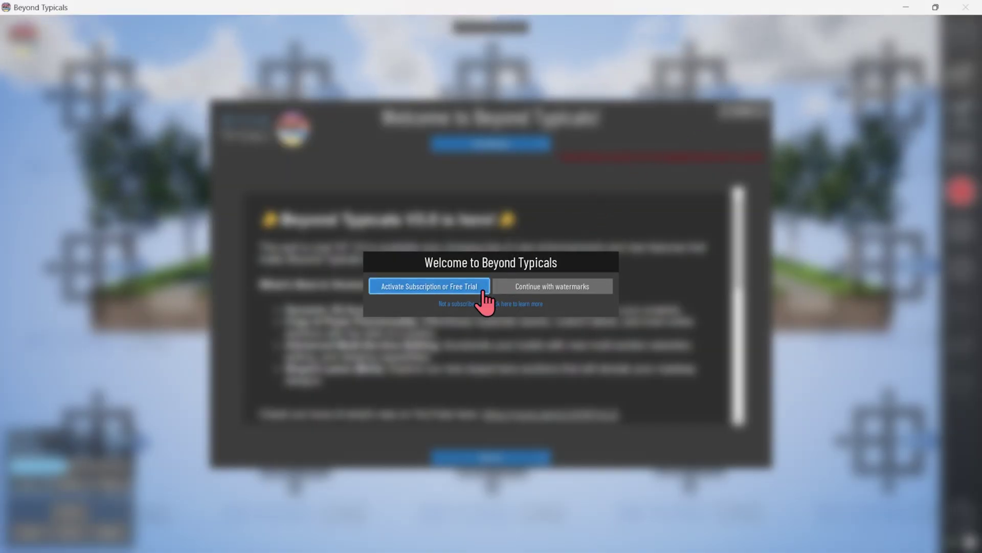
Begin subscription activation and copy the subscription ID from the browser page
left_click(481, 292)
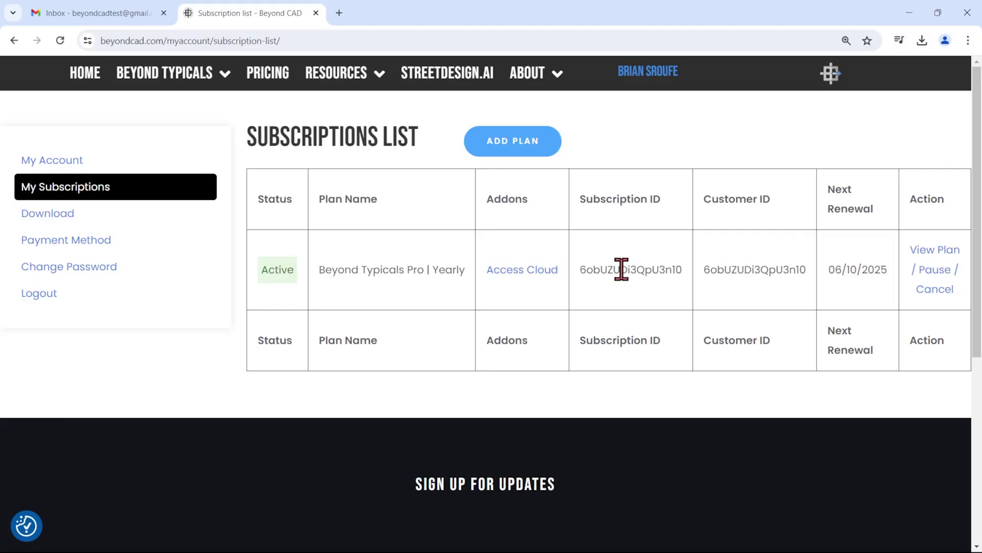
right_click(677, 274)
left_click(704, 287)
key("alt+Tab")
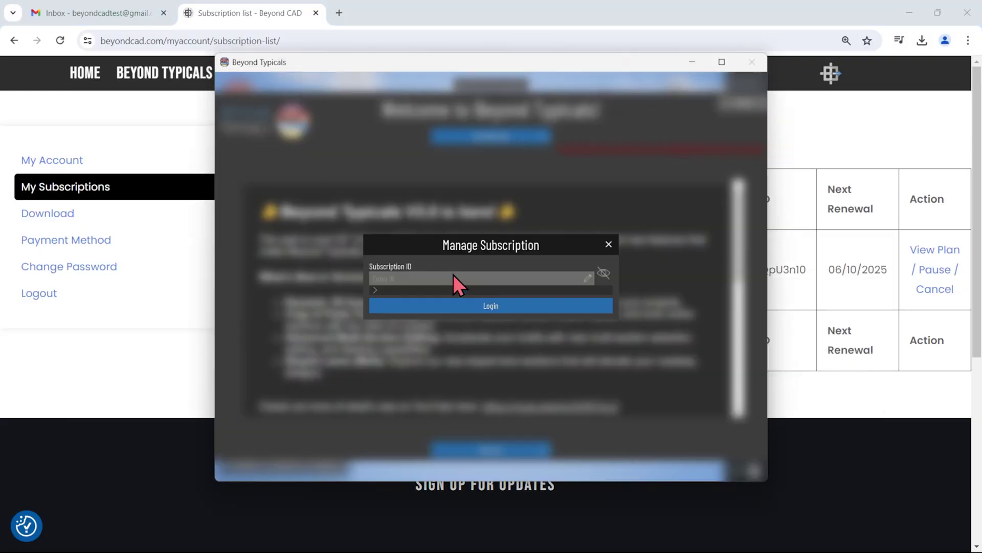
Paste the subscription ID into Manage Subscription, log in, and maximize the 3D road view
left_click(452, 279)
right_click(452, 281)
left_click(494, 349)
left_click(492, 309)
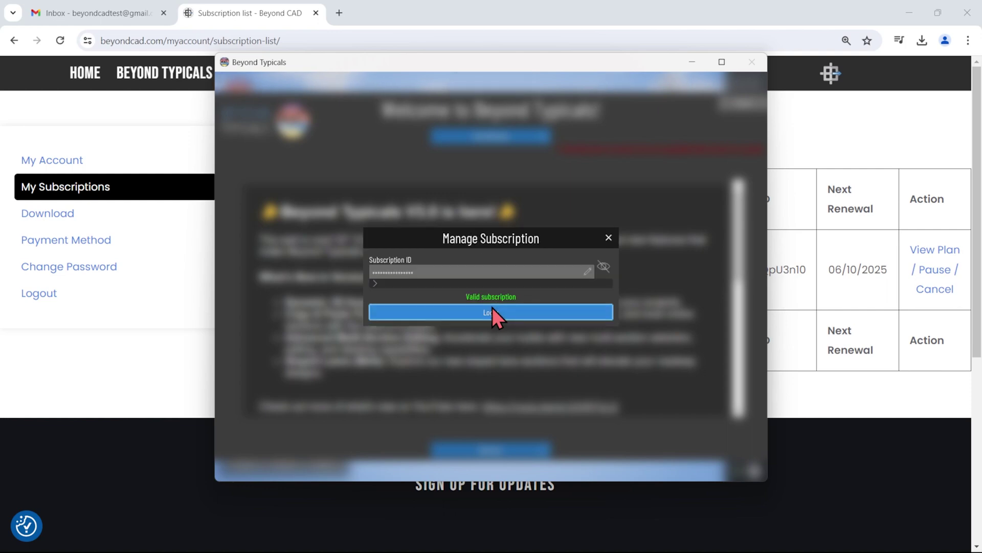
left_click(743, 102)
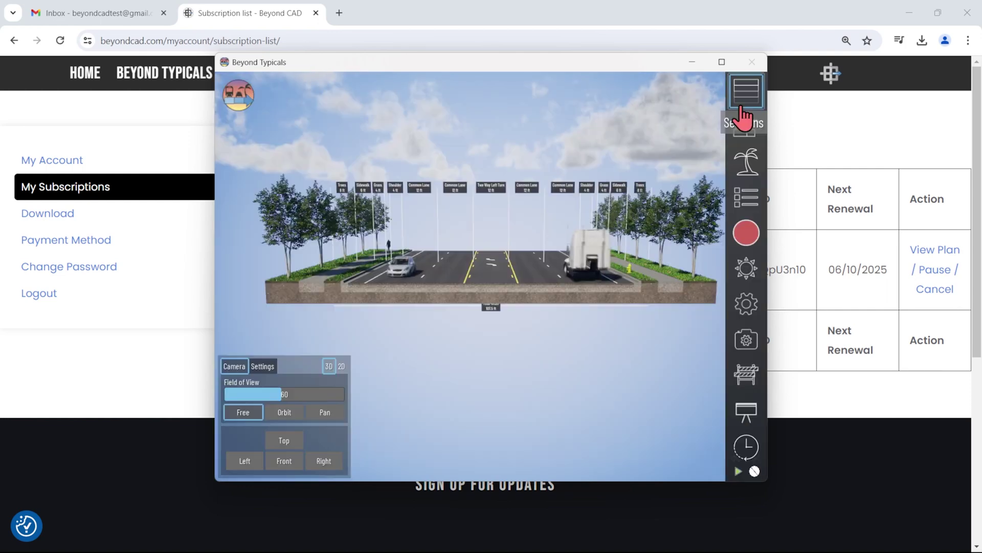
left_click(729, 66)
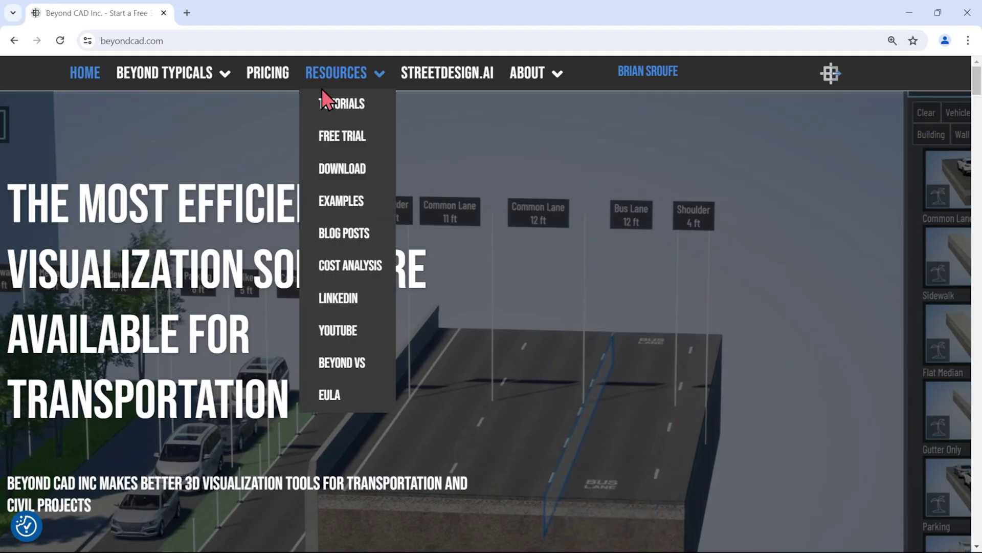
Browse through the Beyond CAD Tutorials page
left_click(327, 108)
scroll(756, 275, "down", 2)
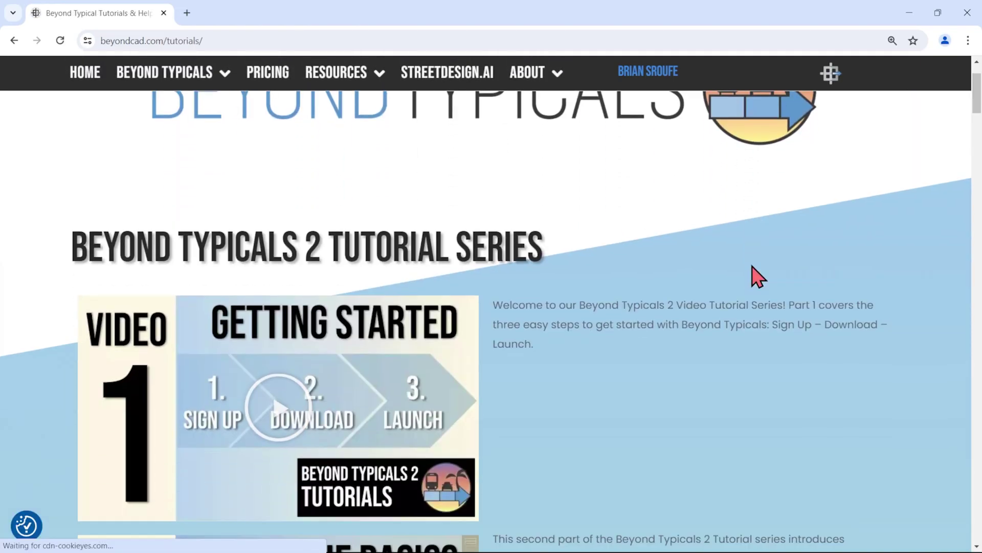
scroll(756, 275, "down", 18)
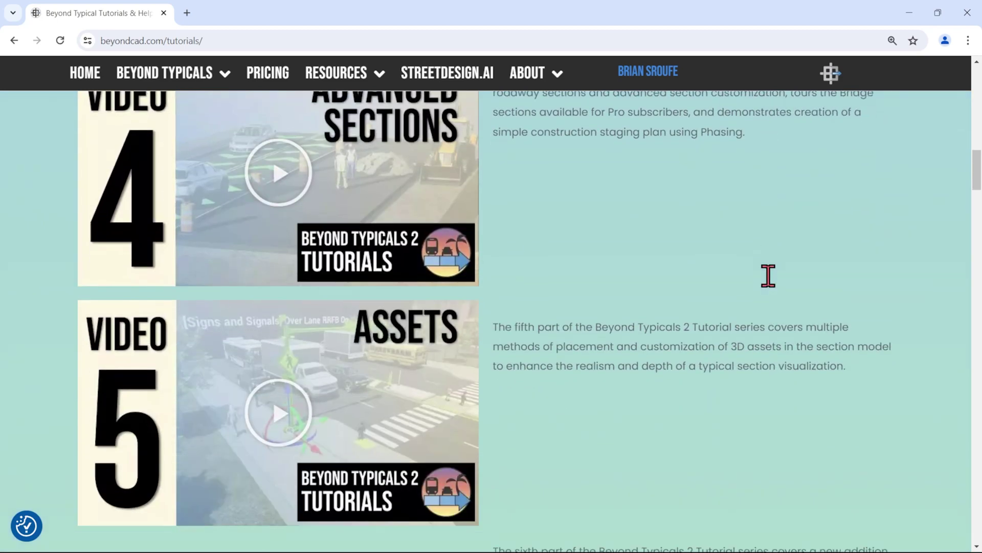
scroll(769, 275, "down", 15)
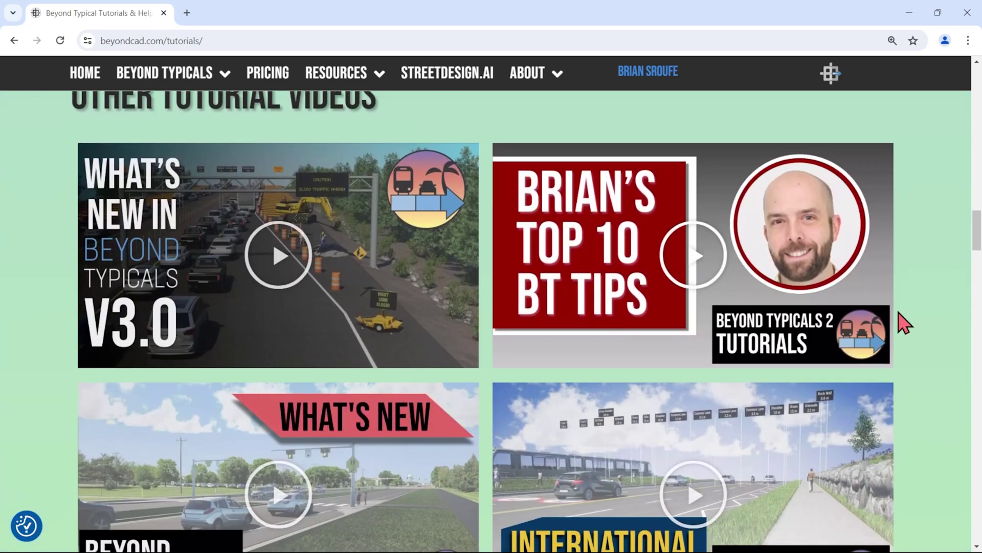
scroll(911, 323, "down", 1)
scroll(925, 326, "down", 4)
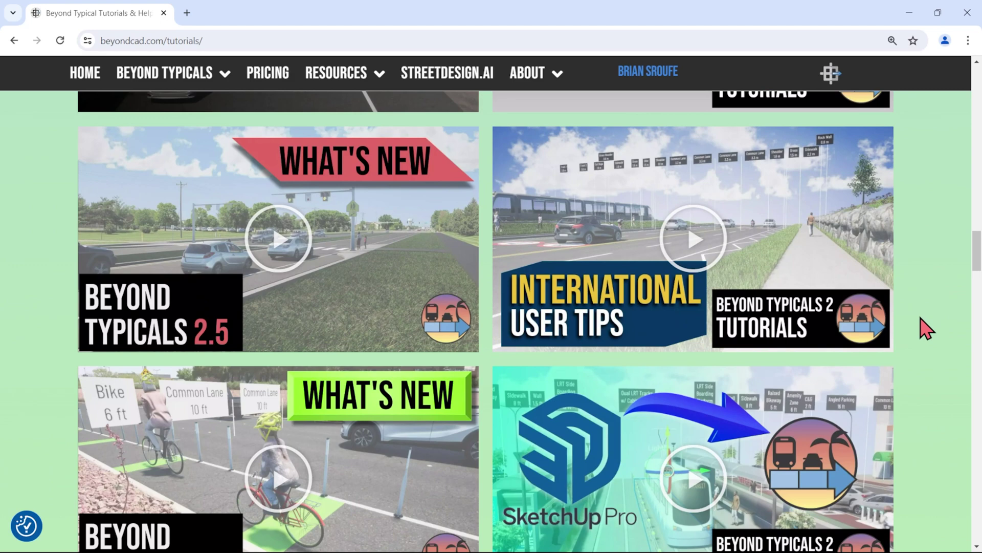
Open Resources > Blog Posts and scroll through the posts
mouse_move(353, 77)
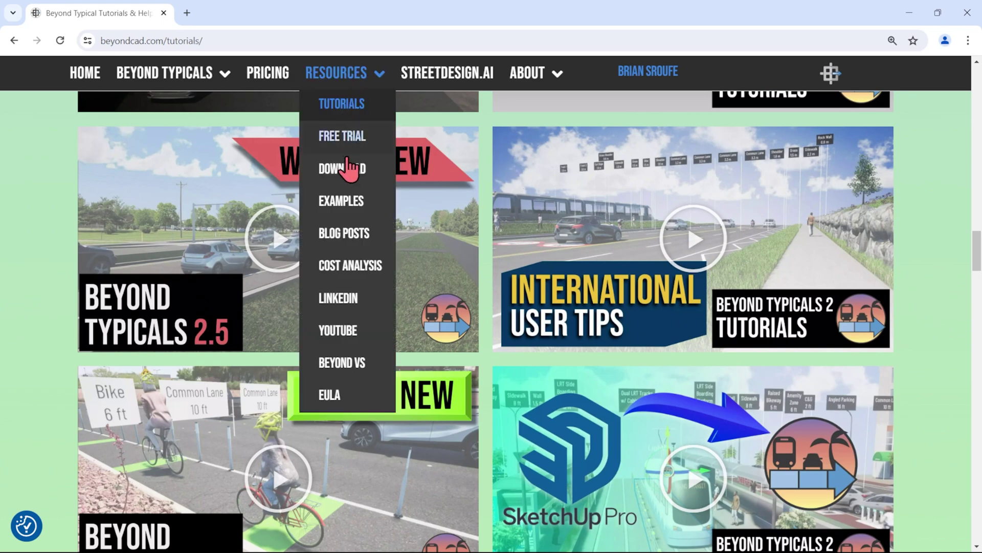
left_click(342, 234)
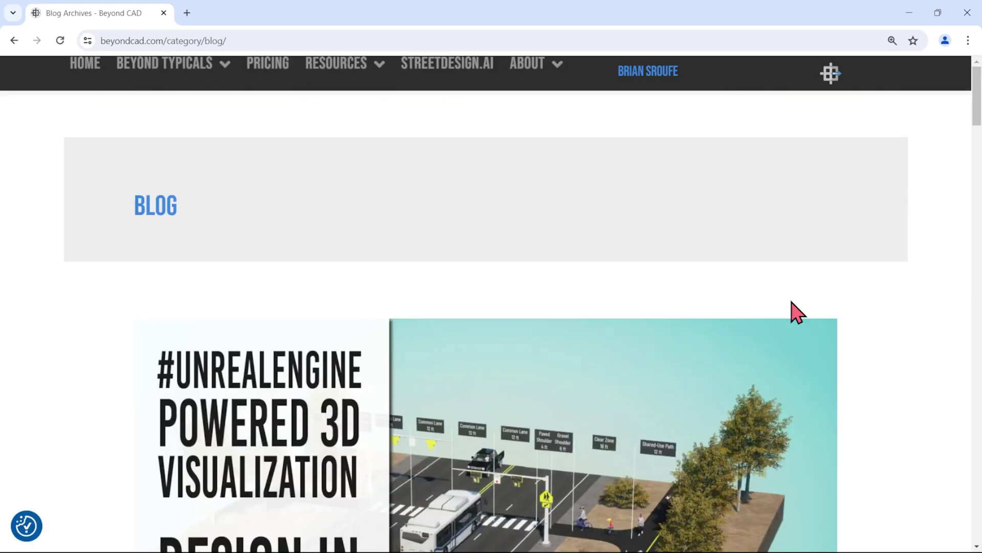
scroll(797, 313, "down", 15)
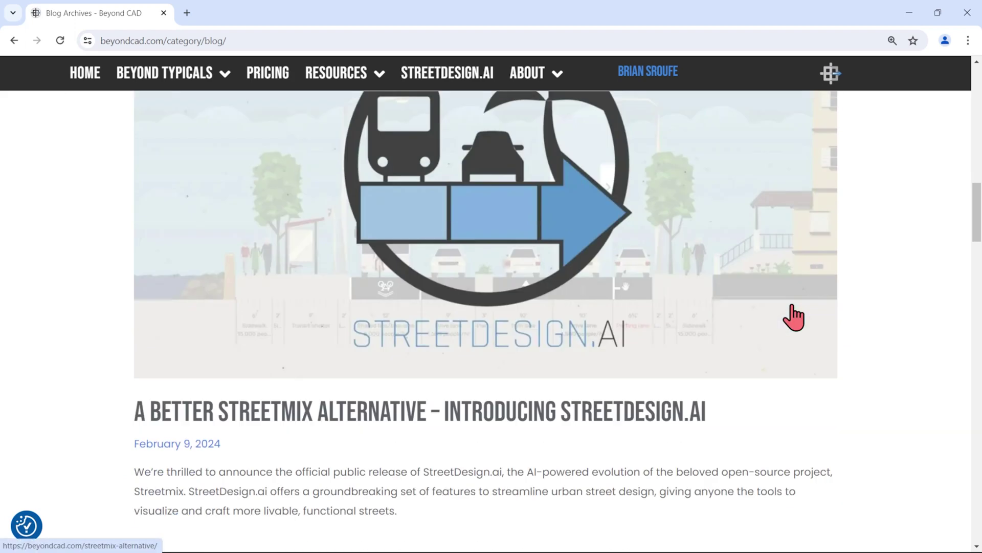
scroll(794, 317, "down", 2)
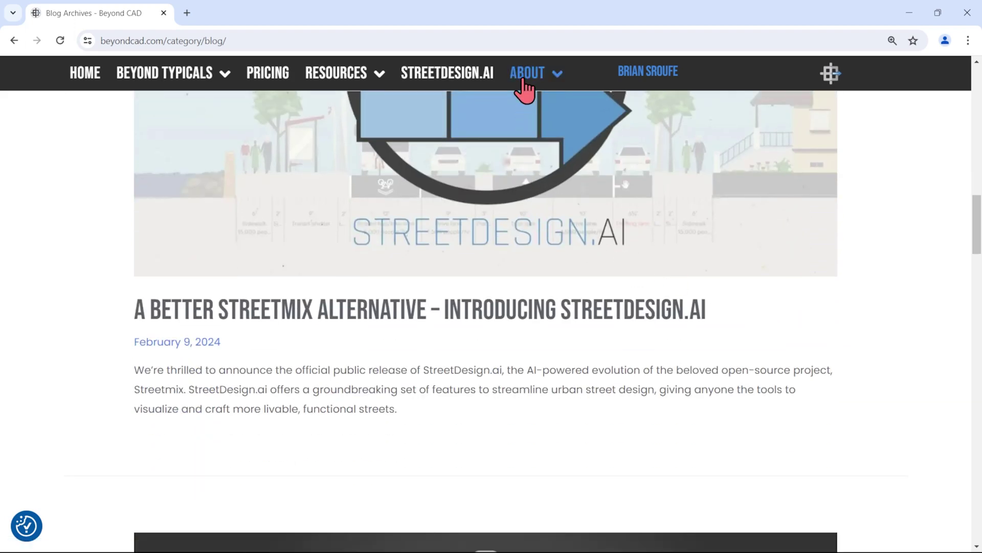
On the FAQ page, expand the unavailable sections/assets and recommended hardware answers
mouse_move(525, 82)
left_click(533, 205)
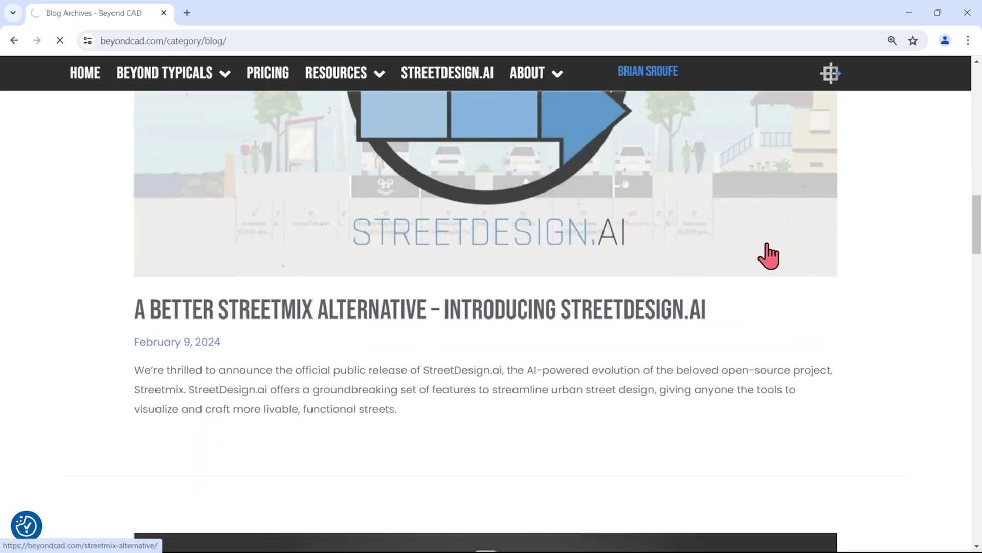
scroll(786, 249, "down", 10)
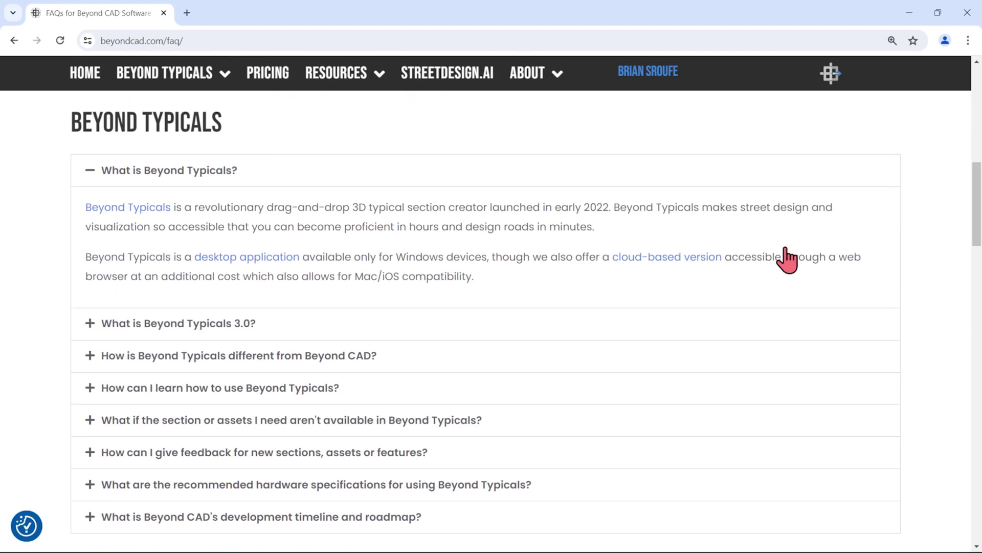
scroll(788, 260, "down", 3)
left_click(286, 288)
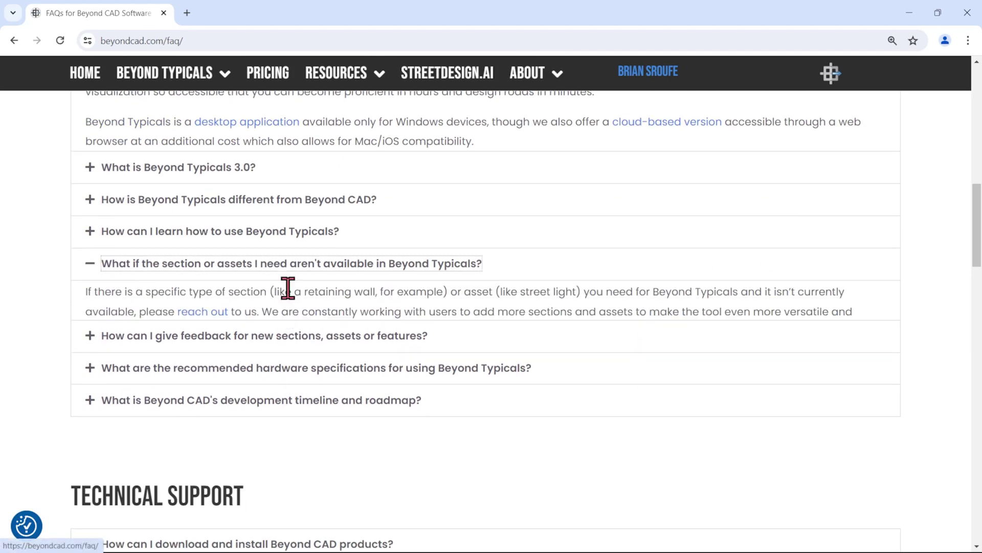
left_click(263, 443)
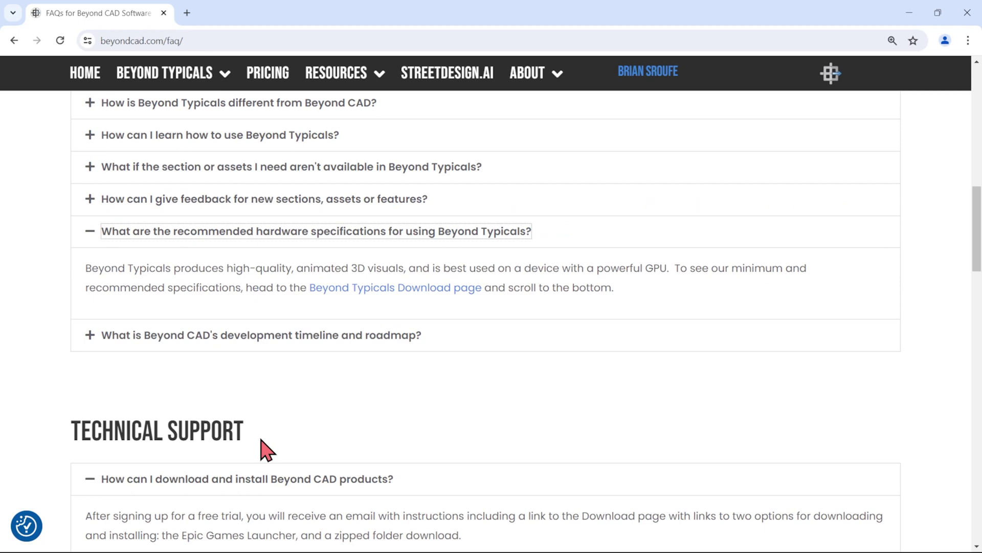
Open About > Contact Us and scroll down the request form
mouse_move(532, 96)
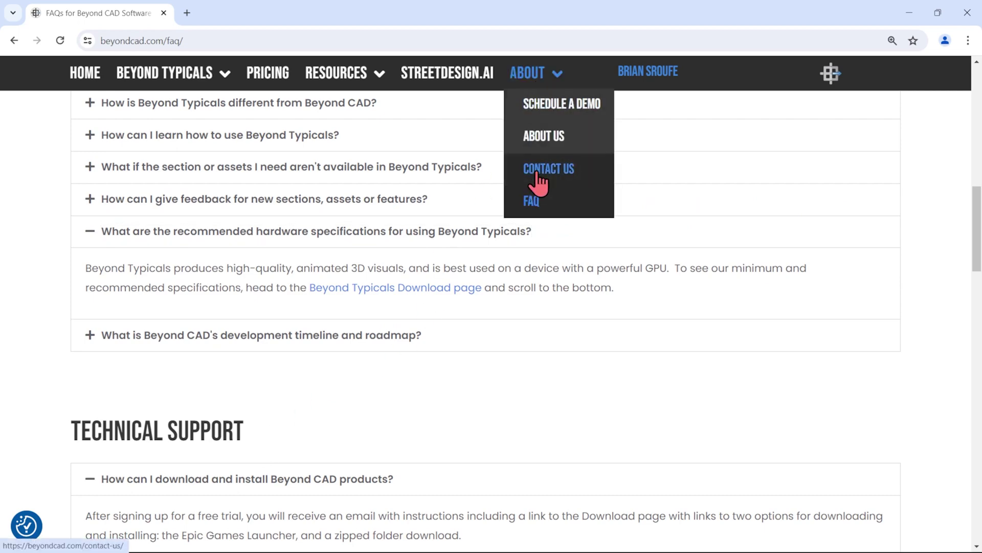
left_click(535, 171)
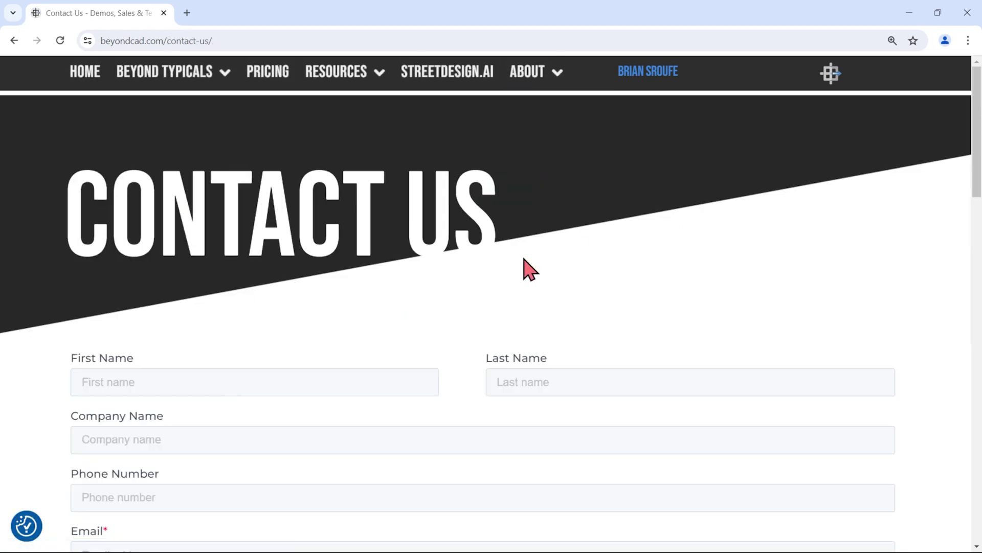
scroll(398, 315, "down", 4)
scroll(391, 304, "down", 5)
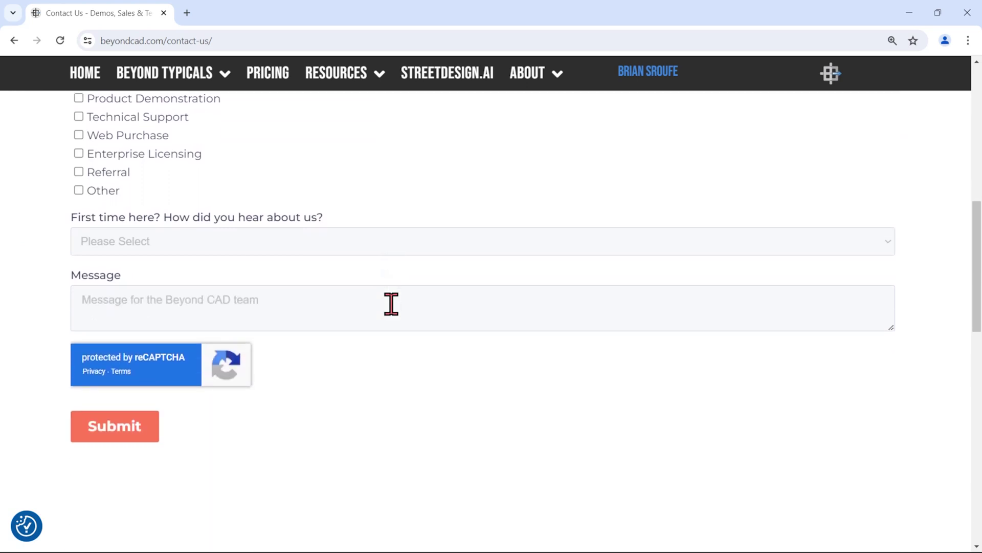
Open the LinkedIn group and YouTube channel from Resources in background tabs
mouse_move(340, 75)
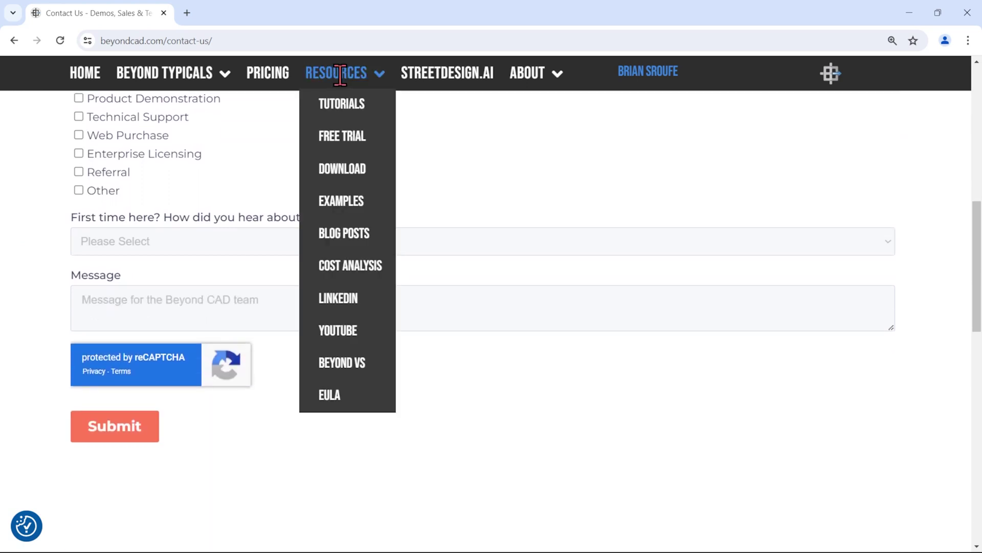
middle_click(339, 300)
middle_click(341, 332)
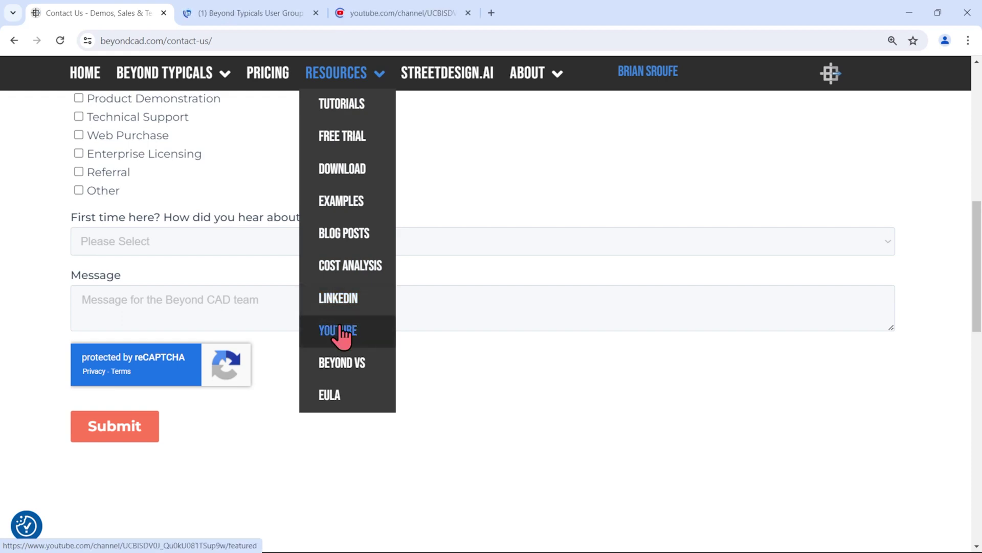
View the LinkedIn Beyond Typicals User Group, then the Beyond CAD YouTube playlists
left_click(219, 11)
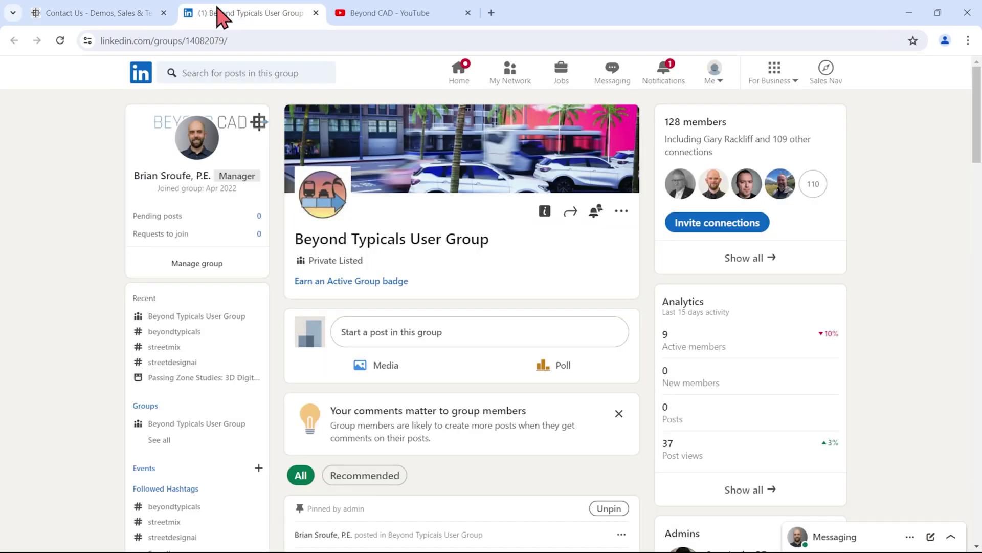
scroll(313, 180, "down", 4)
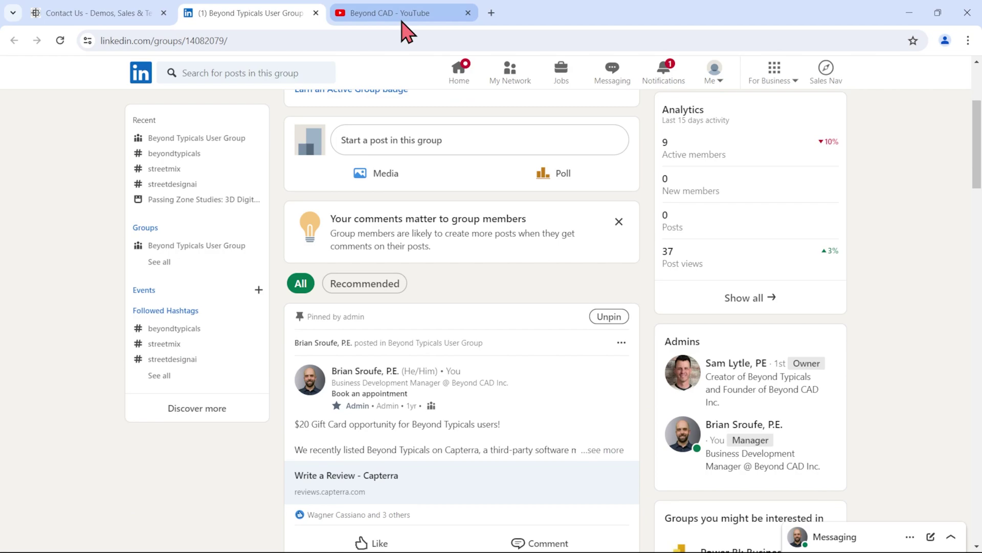
left_click(402, 14)
scroll(741, 291, "down", 5)
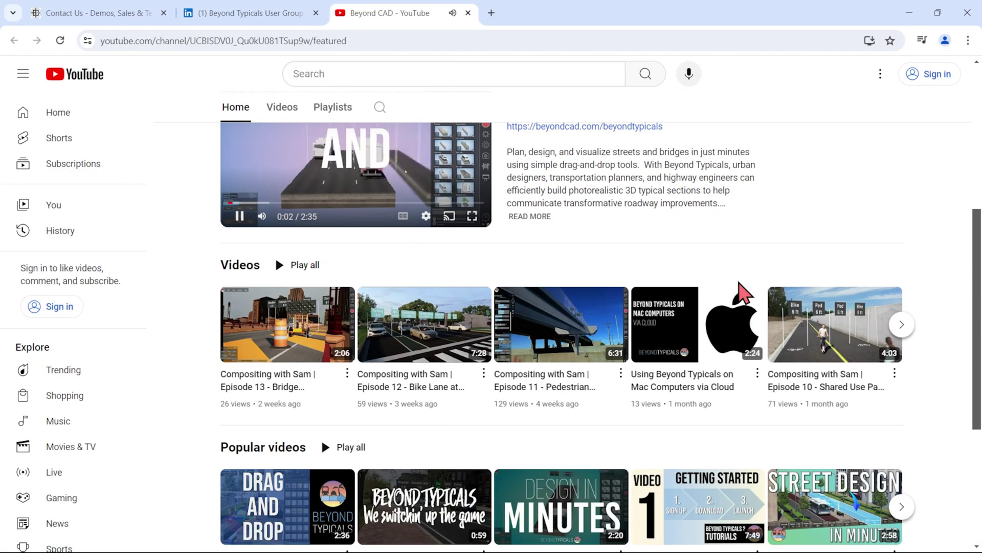
scroll(507, 246, "up", 3)
left_click(327, 176)
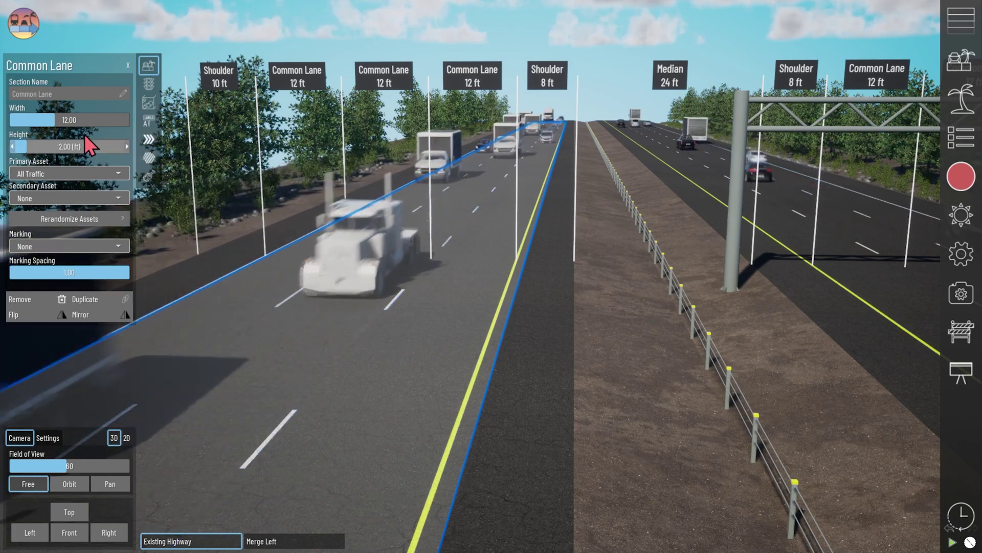
Set the selected Common Lane width to 11 ft
left_click_drag(46, 119, 55, 120)
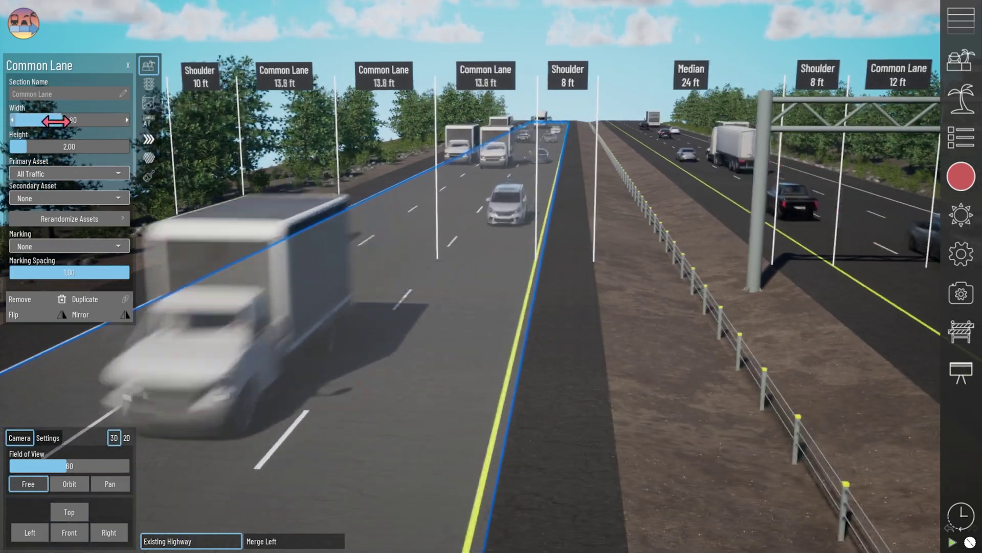
left_click(55, 120)
type("11")
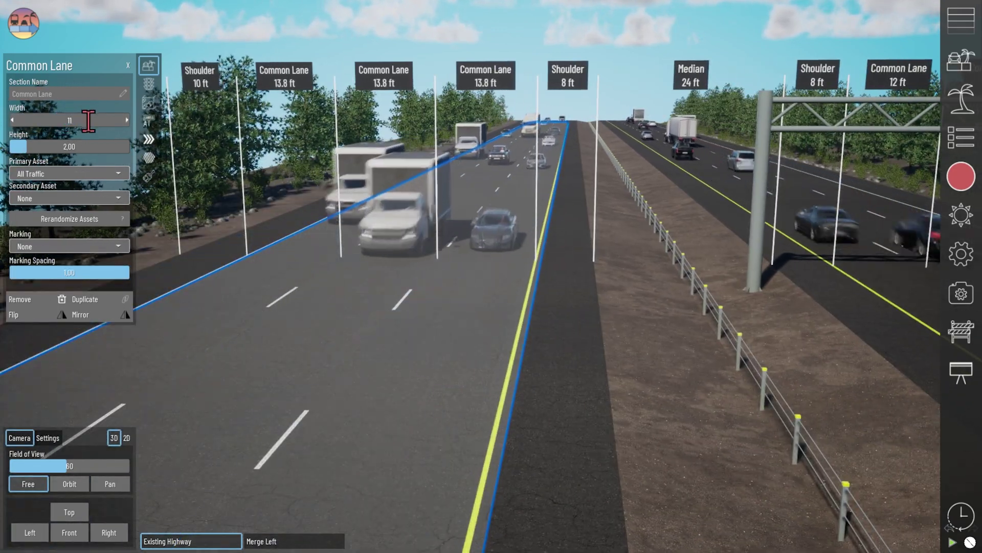
key("Return")
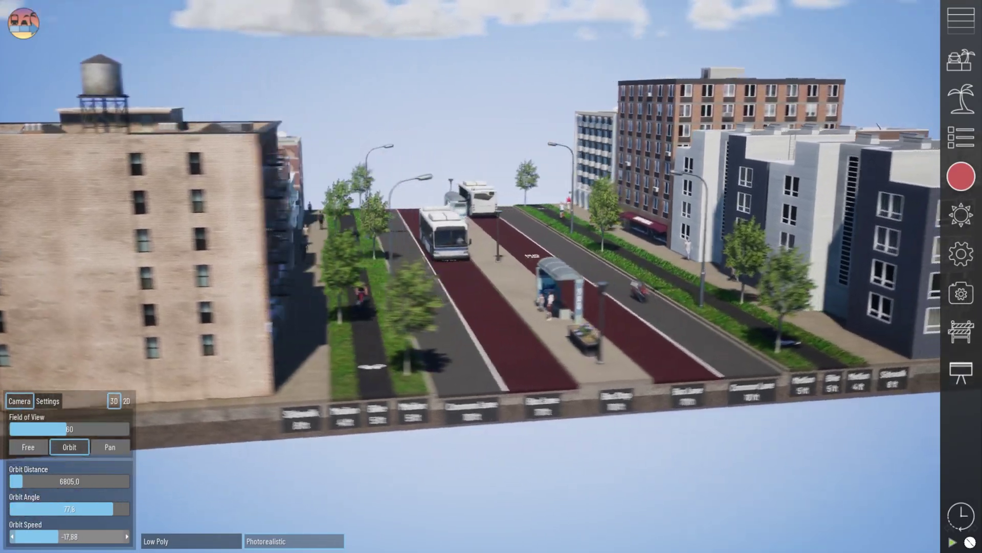
Slow the orbit speed, switch to 2D Front view, and move Time of Day from 16.00 to 8.85
left_click_drag(57, 536, 64, 536)
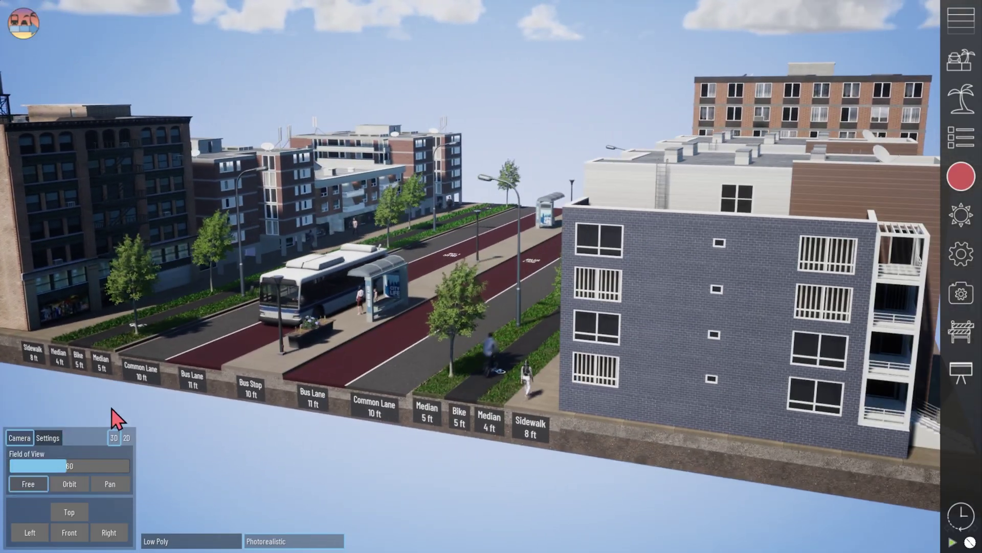
left_click(126, 400)
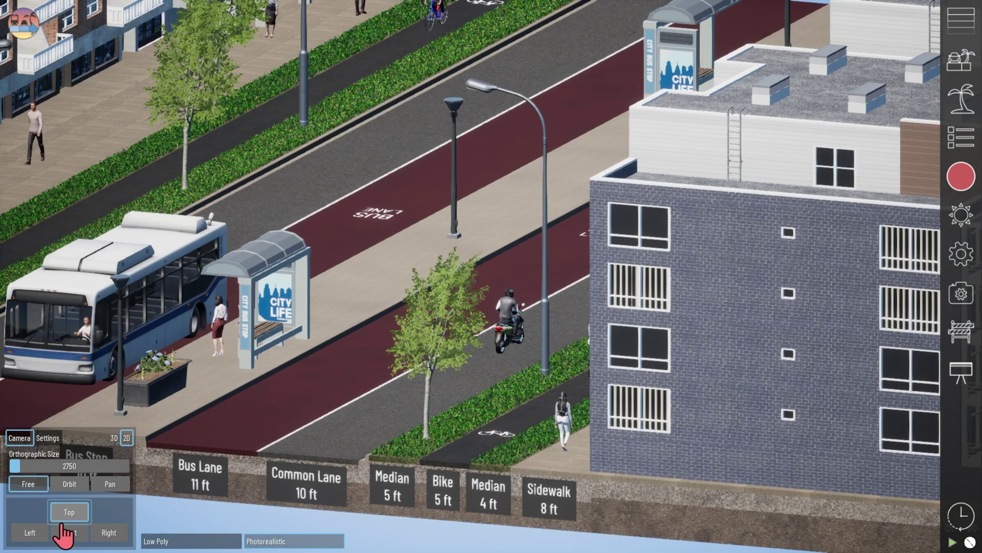
left_click(71, 533)
scroll(432, 397, "down", 6)
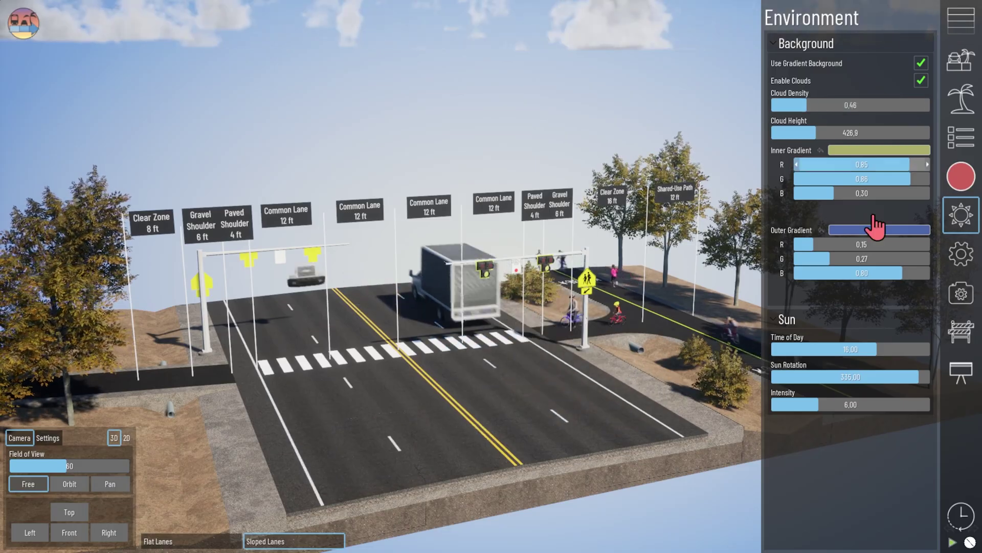
left_click_drag(875, 346, 828, 348)
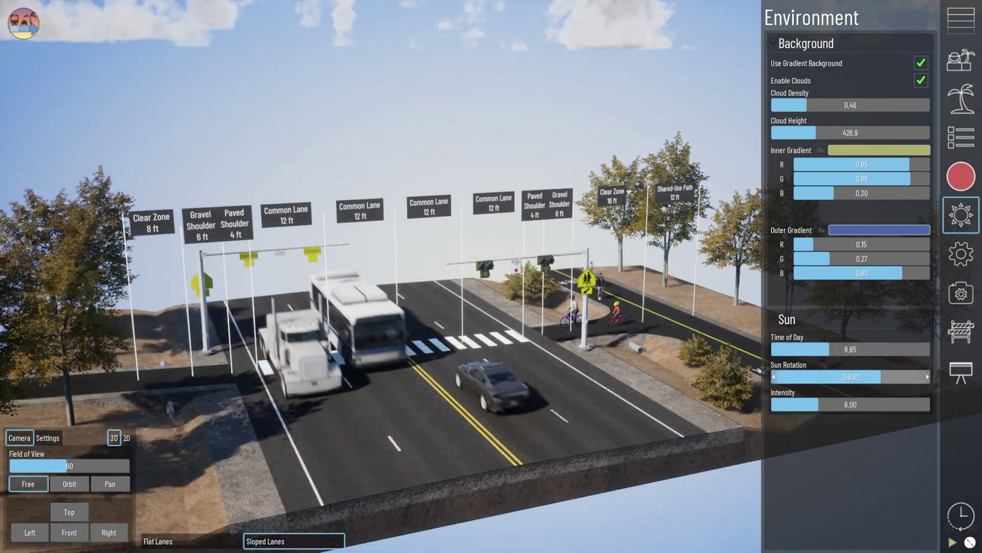